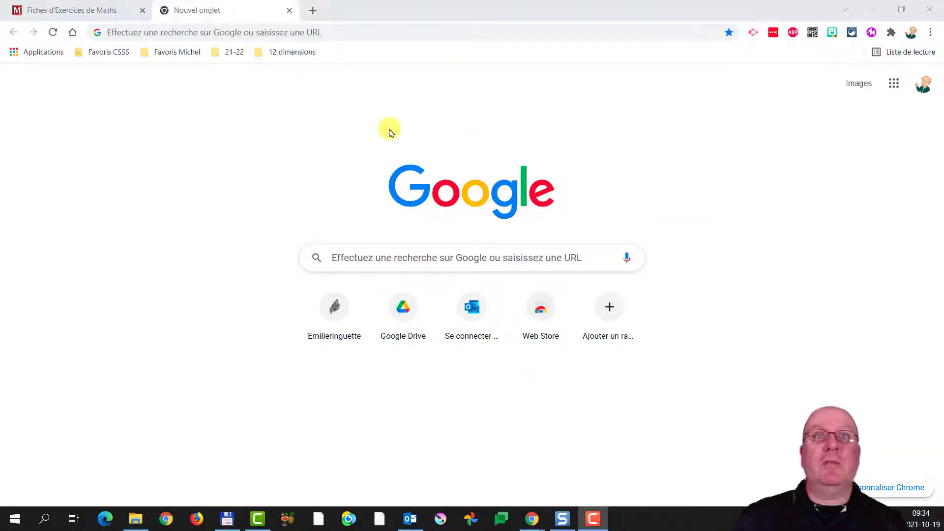
Open the Conditions d'Utilisation page of mathslibres.com and read the Utilisation Gratuite section.
left_click(84, 10)
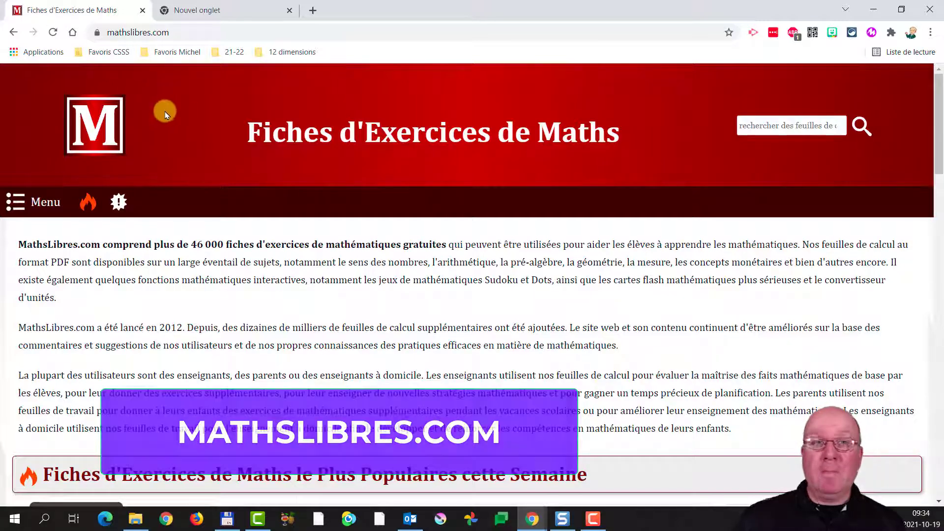
left_click(32, 203)
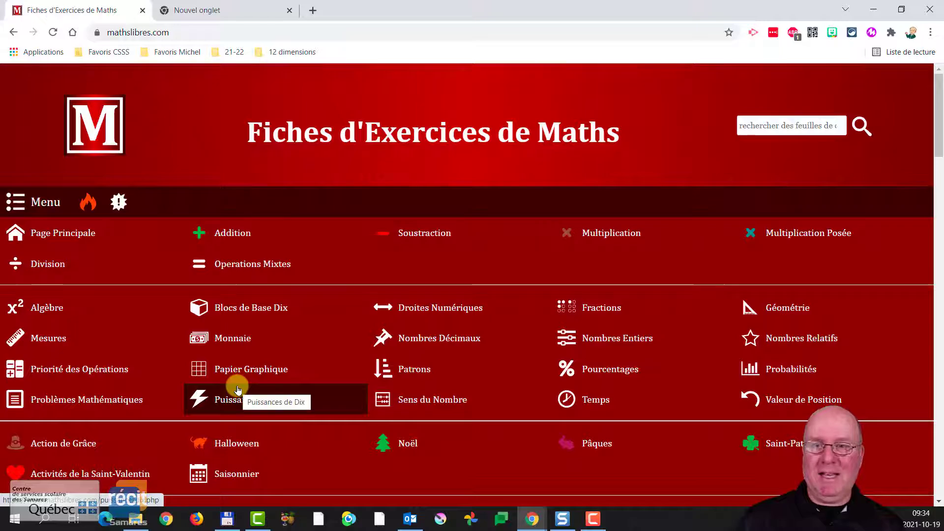
scroll(257, 393, "down", 8)
scroll(256, 374, "up", 3)
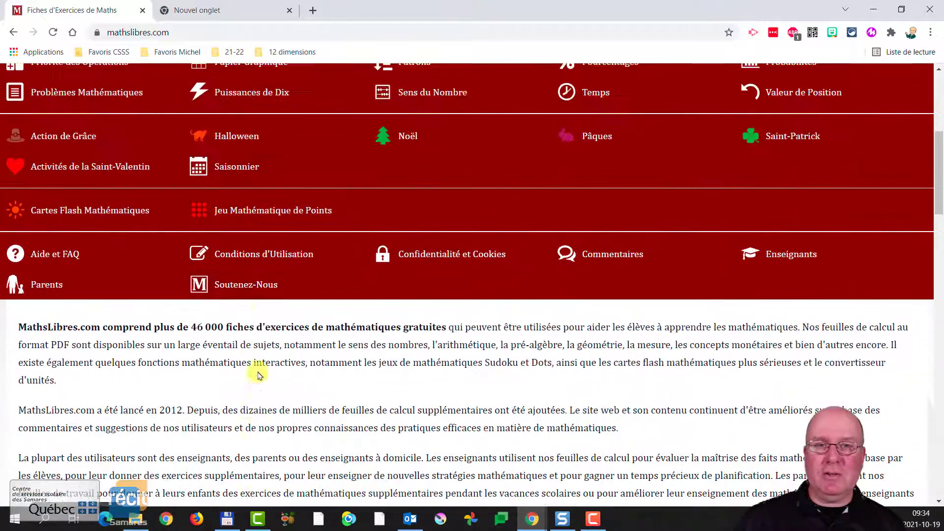
left_click(246, 259)
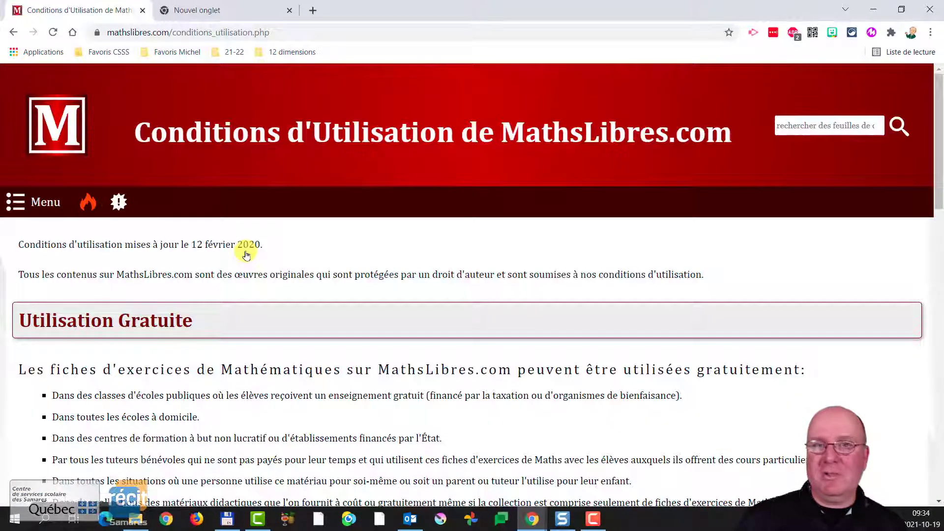
scroll(314, 362, "down", 3)
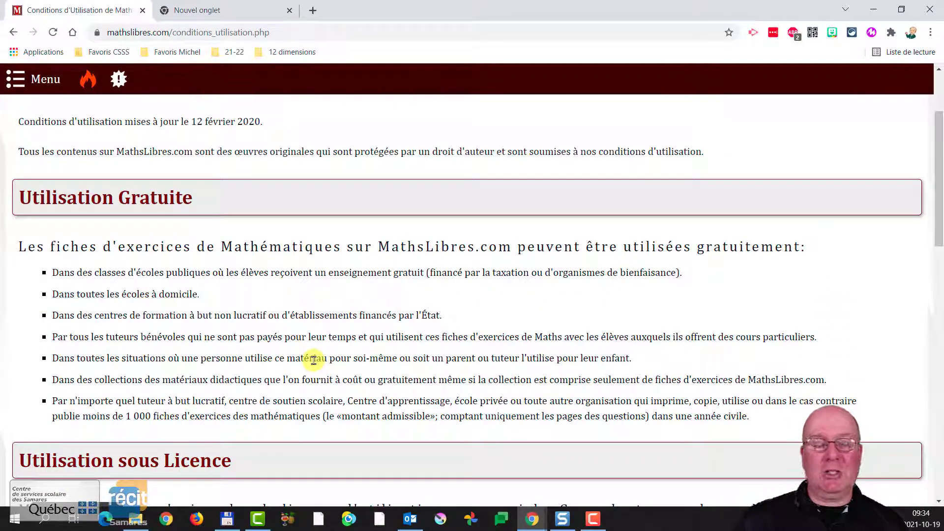
Return to the MathsLibres main page and open the popular worksheet Les Maths Effrayantes (Soustraction à Deux & Trois Chiffres).
scroll(312, 359, "up", 3)
left_click(20, 206)
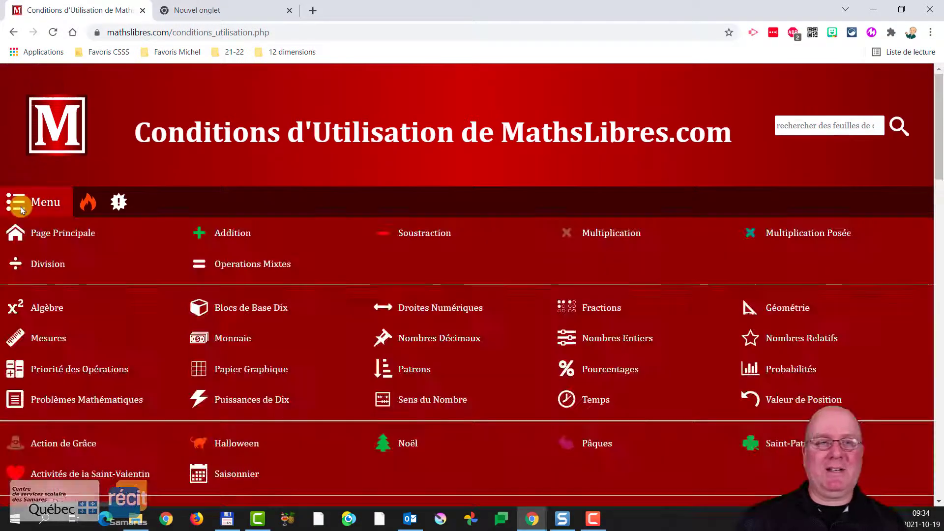
left_click(44, 232)
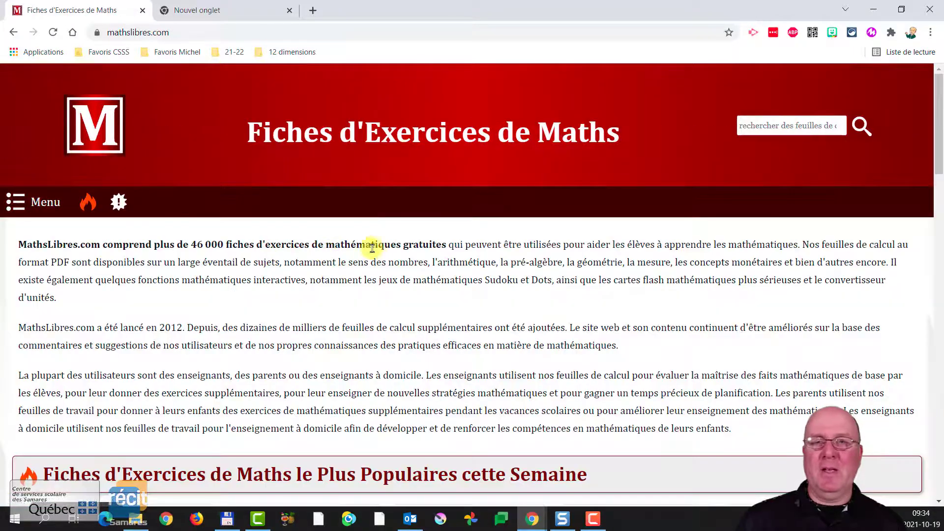
scroll(378, 260, "down", 5)
scroll(385, 274, "down", 2)
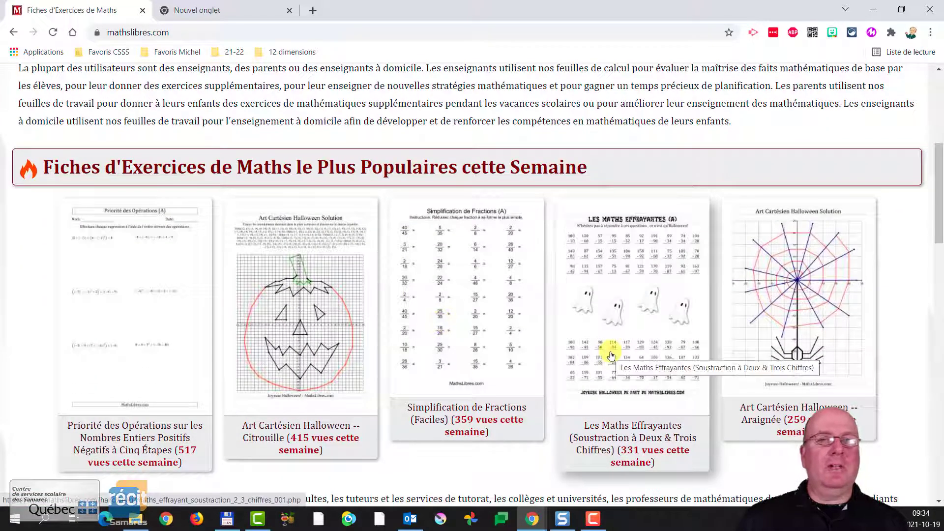
scroll(618, 297, "down", 3)
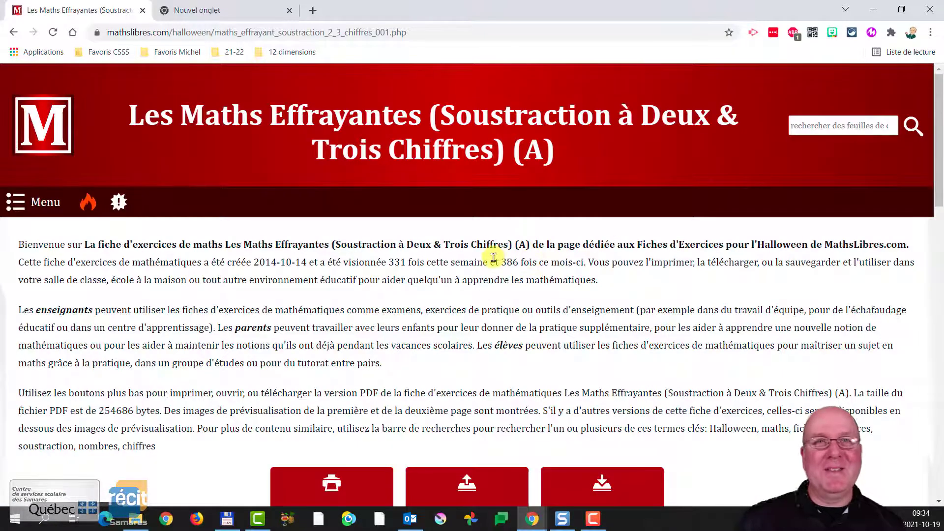
Download the teacher version of the worksheet PDF into the 000 folder of Mon disque on Google Drive.
scroll(493, 257, "down", 4)
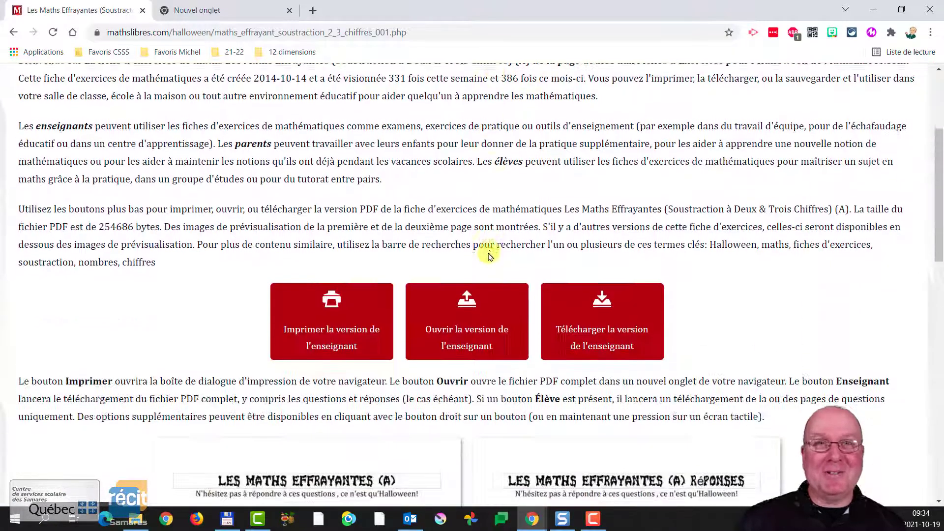
left_click(605, 330)
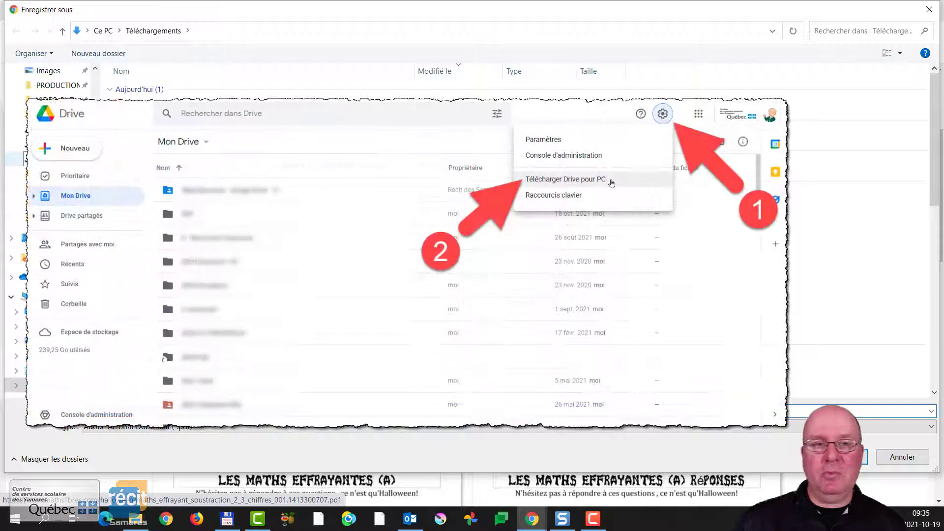
left_click(55, 159)
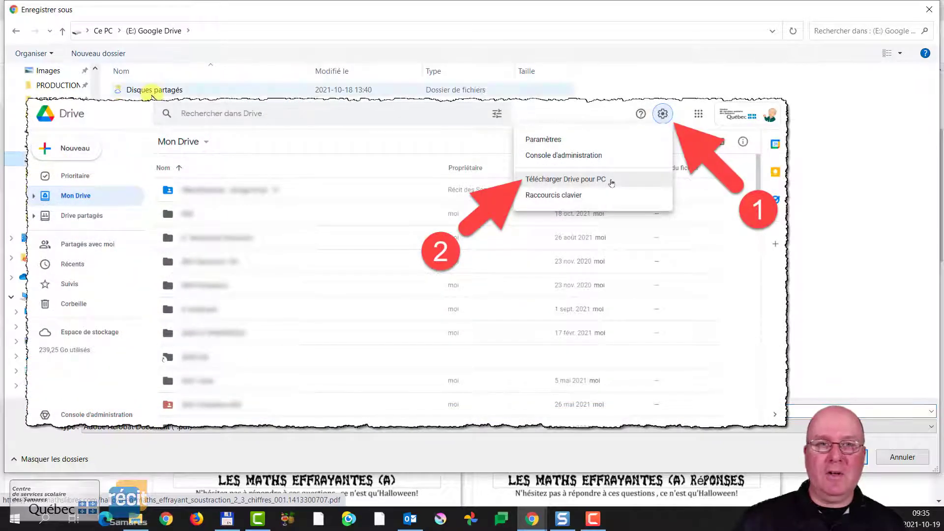
double_click(155, 105)
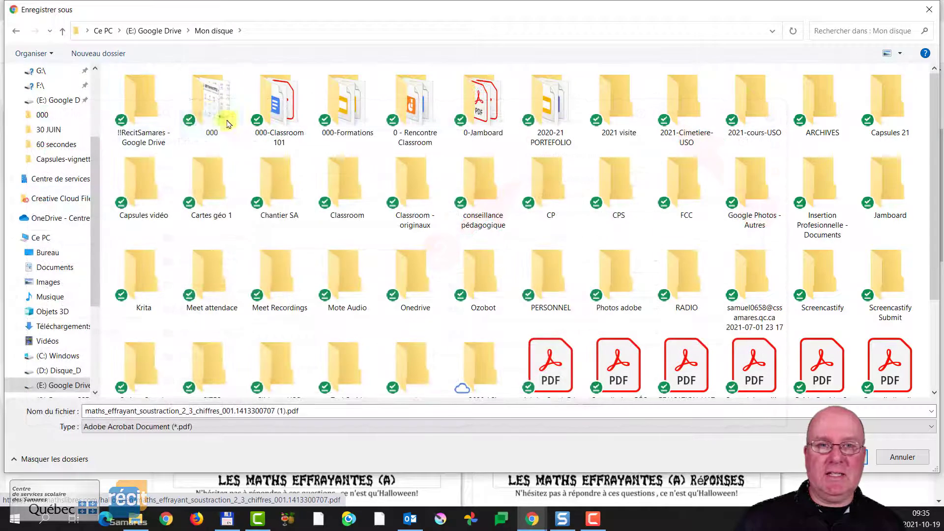
double_click(212, 101)
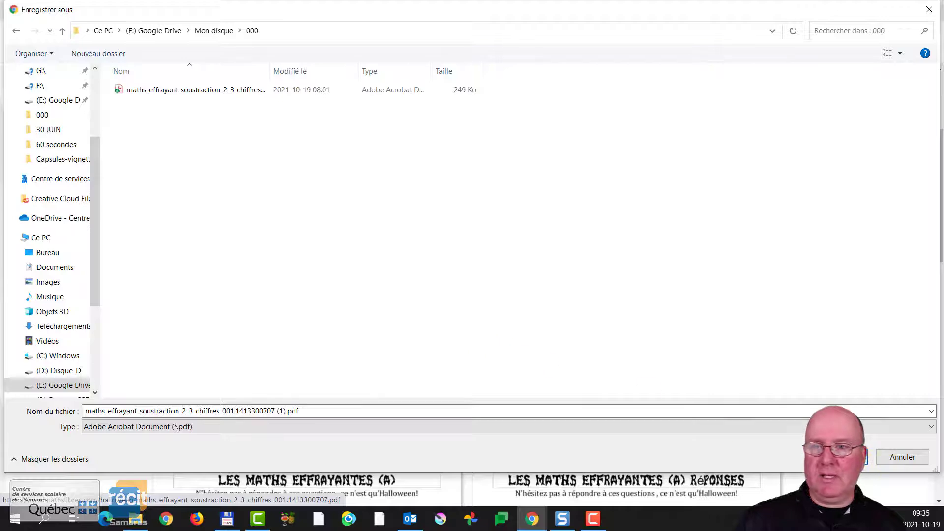
key("Return")
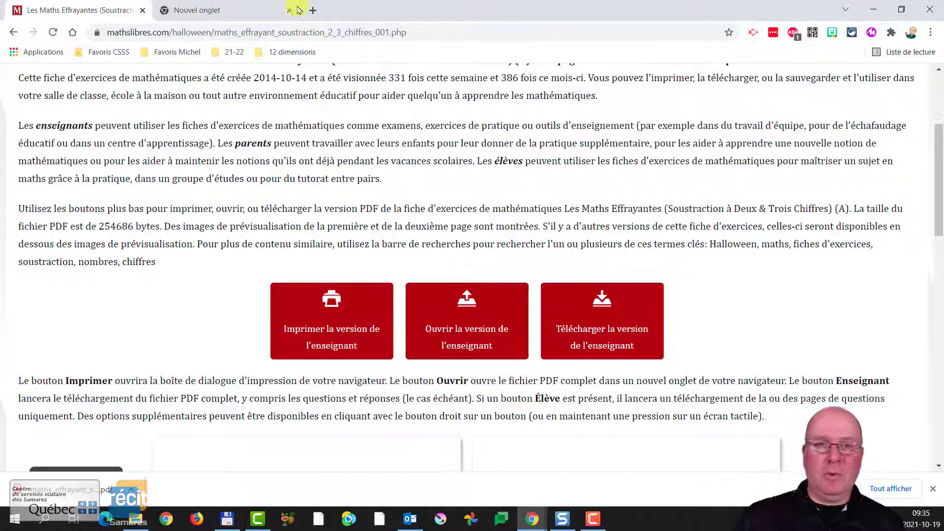
Open Google Jamboard from the blank Google page and create a new Jam.
left_click(237, 10)
left_click(894, 85)
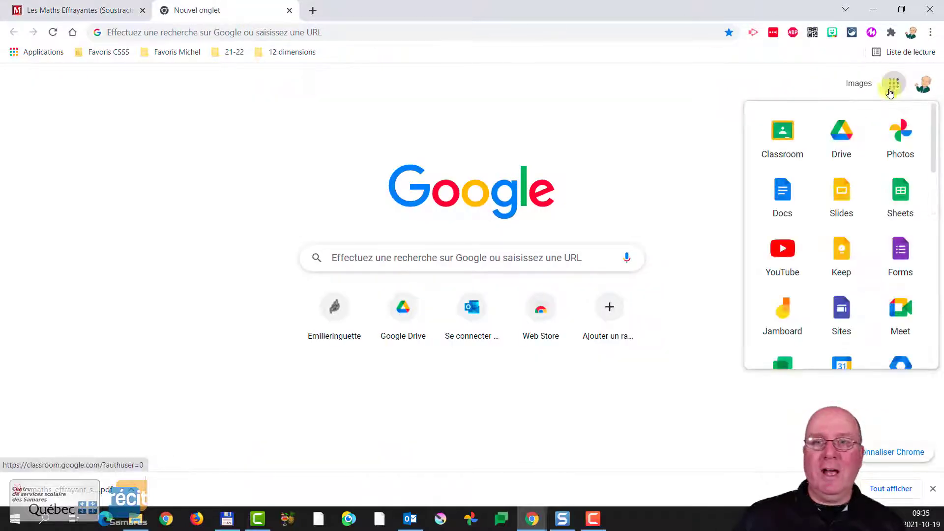
left_click(785, 310)
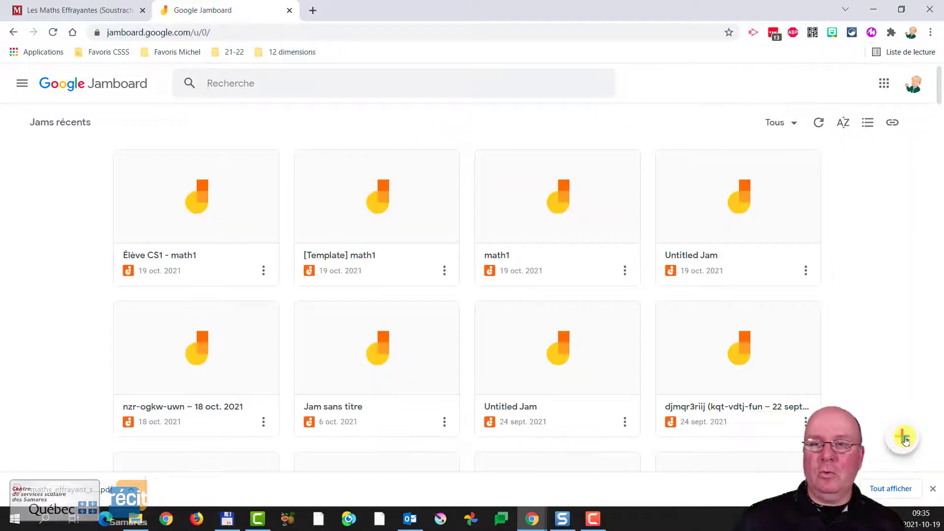
left_click(901, 437)
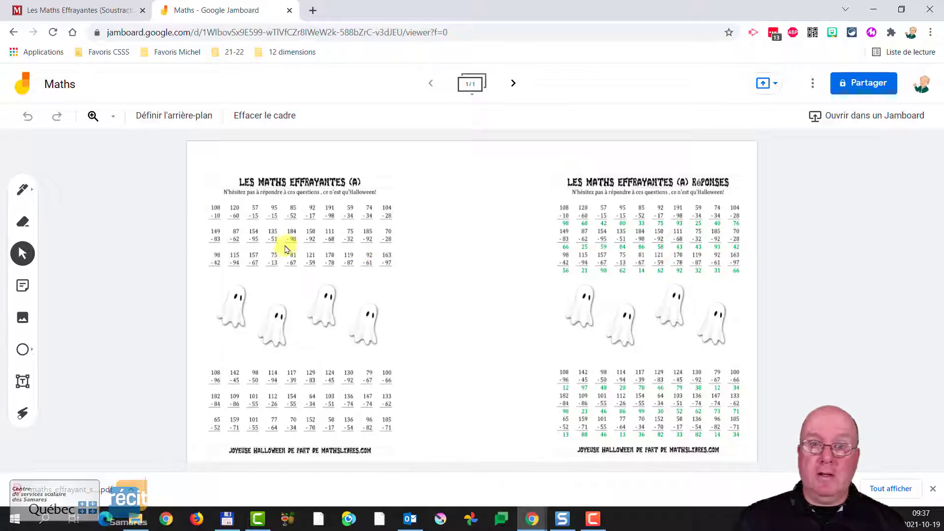
Try placing a text box under the 108 − 10 subtraction on the worksheet, and delete it.
left_click(116, 122)
left_click(139, 219)
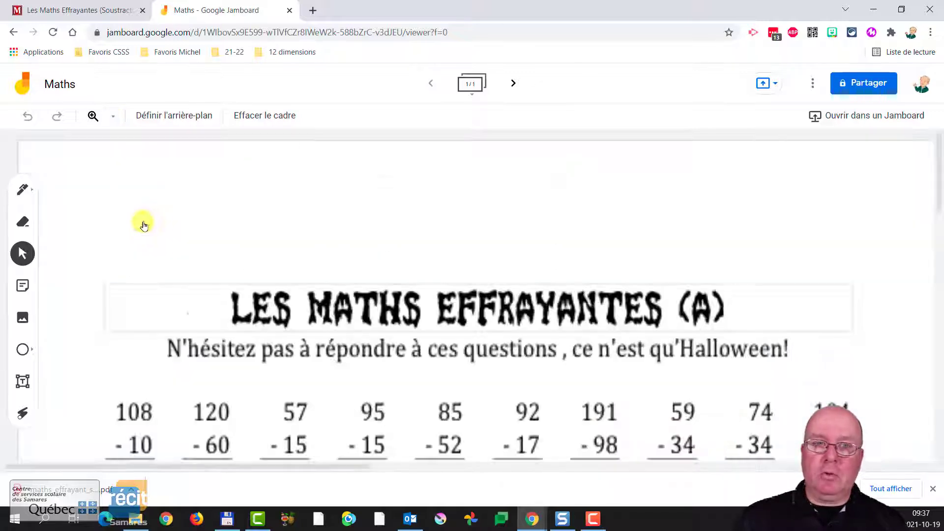
scroll(313, 322, "down", 3)
scroll(313, 321, "down", 2)
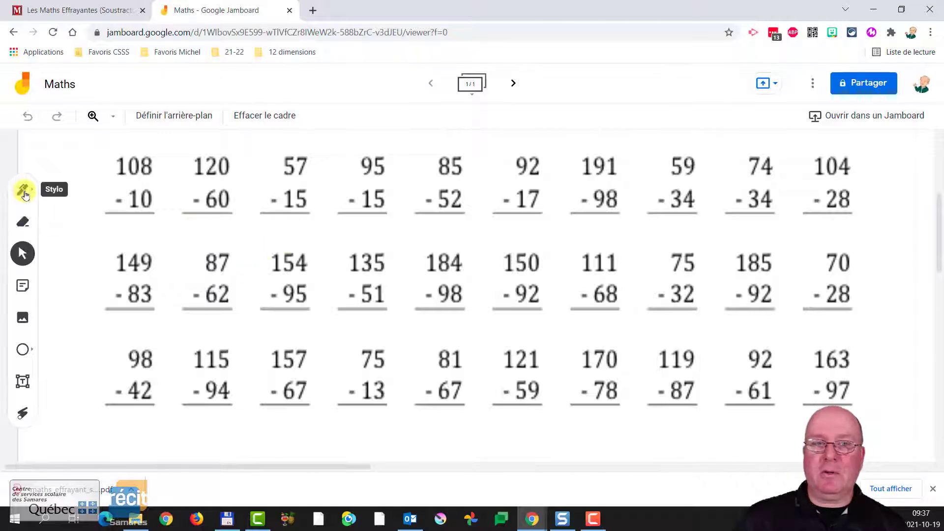
left_click(23, 381)
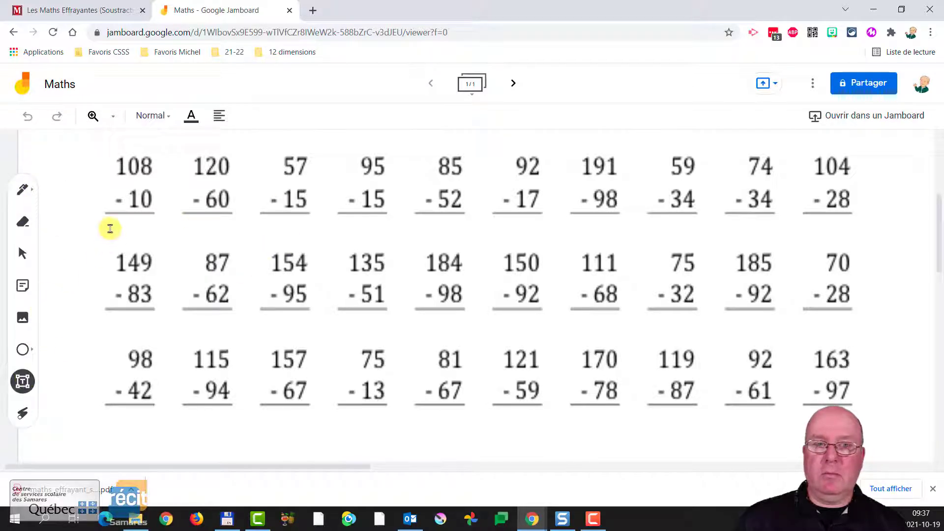
left_click(141, 238)
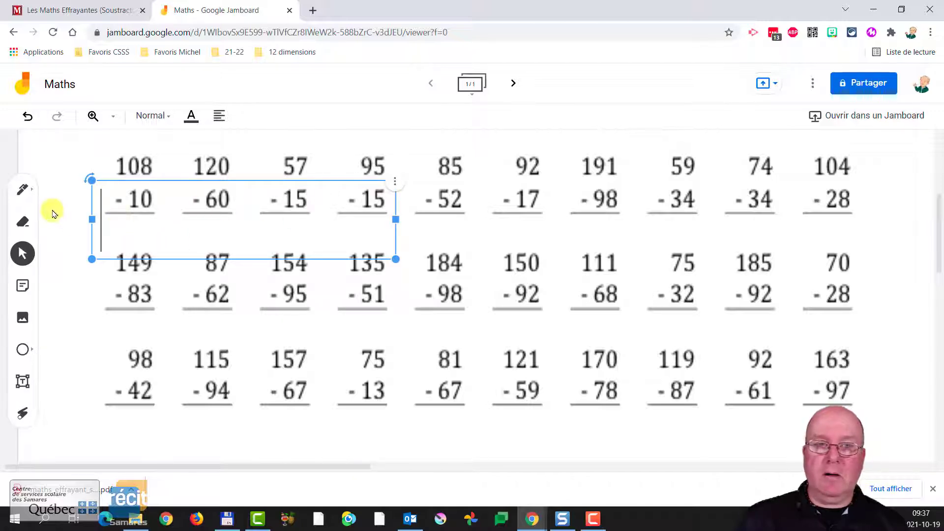
left_click(396, 186)
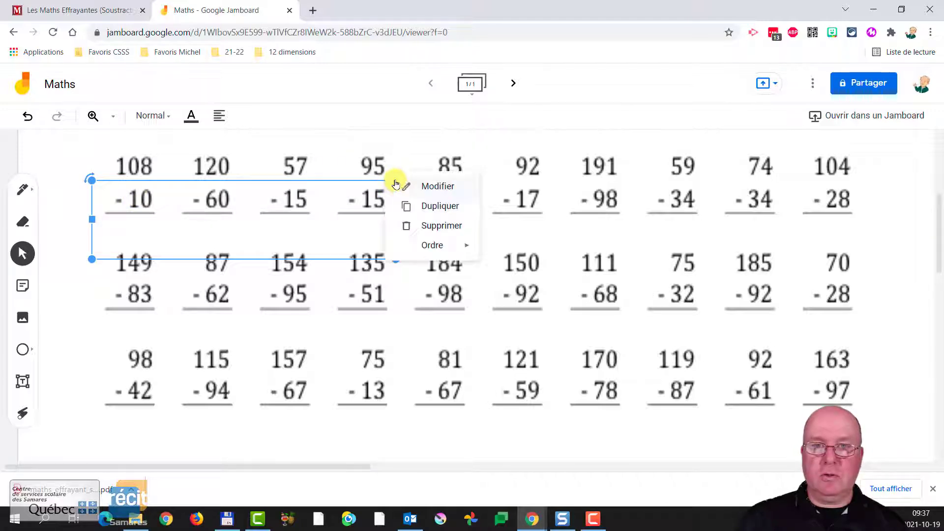
left_click(433, 230)
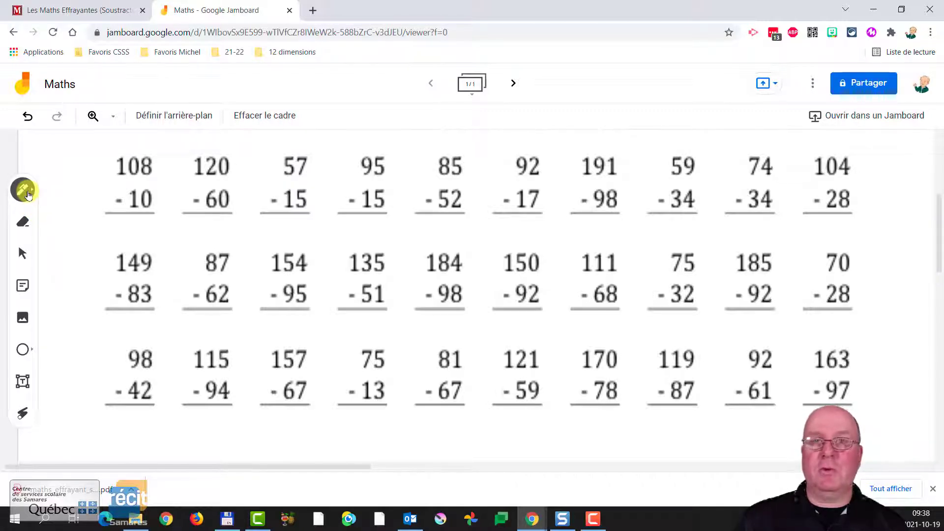
Show the whole frame and shift the questions page of the worksheet slightly within it.
left_click(115, 119)
left_click(132, 143)
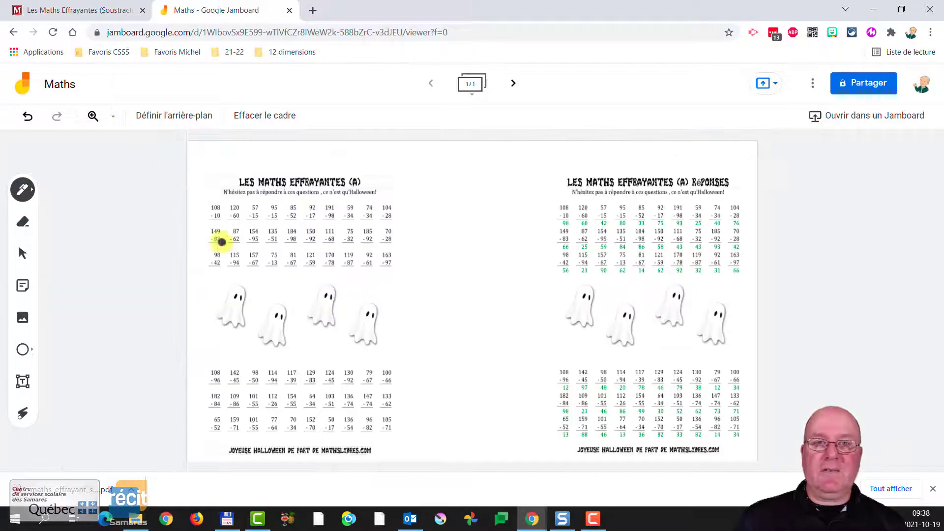
left_click(23, 254)
mouse_move(228, 219)
left_mouse_down()
mouse_move(322, 213)
mouse_move(245, 224)
mouse_move(223, 213)
mouse_move(266, 217)
mouse_move(238, 218)
left_mouse_up()
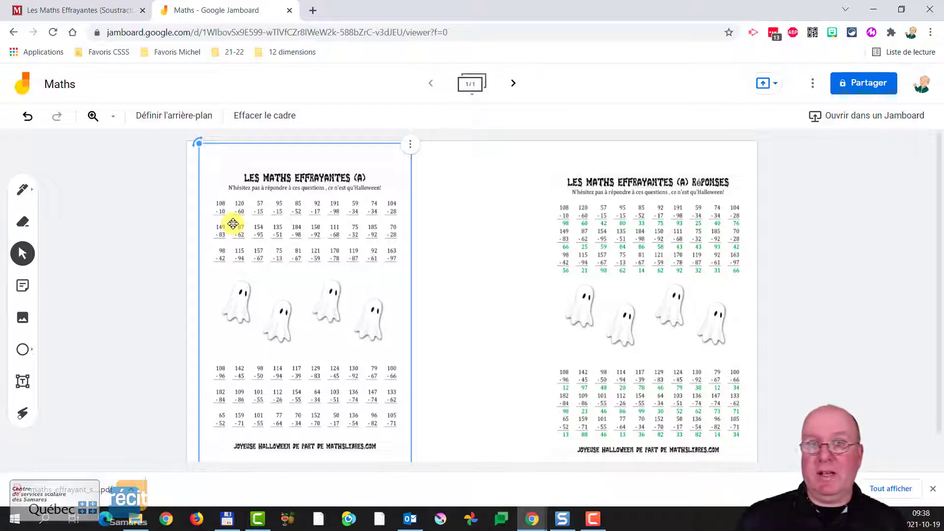
Create a new Jam from Google Jamboard in a separate browser tab and name it maths2.
left_click(313, 11)
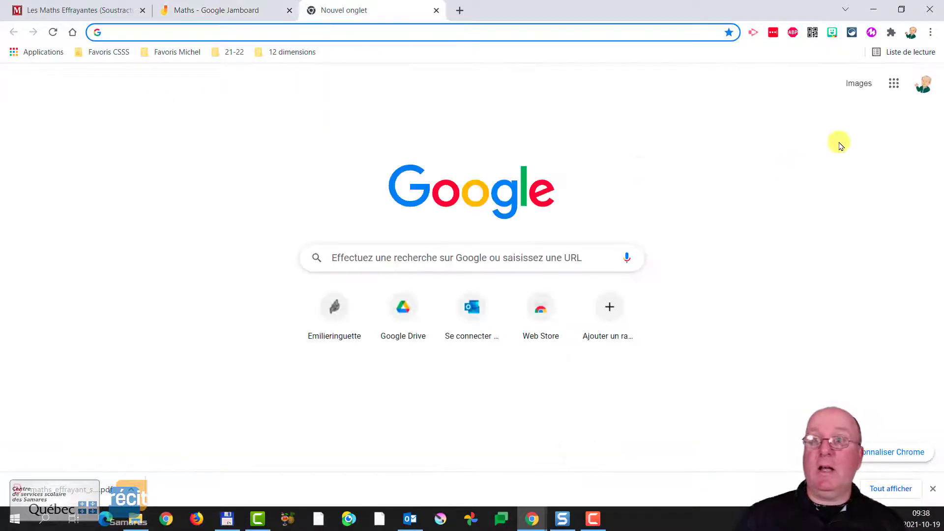
left_click(893, 85)
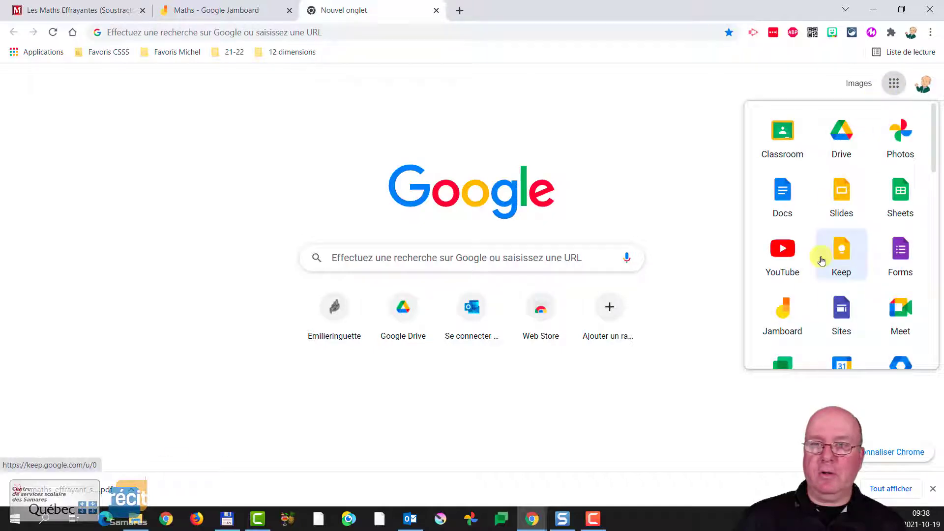
left_click(784, 311)
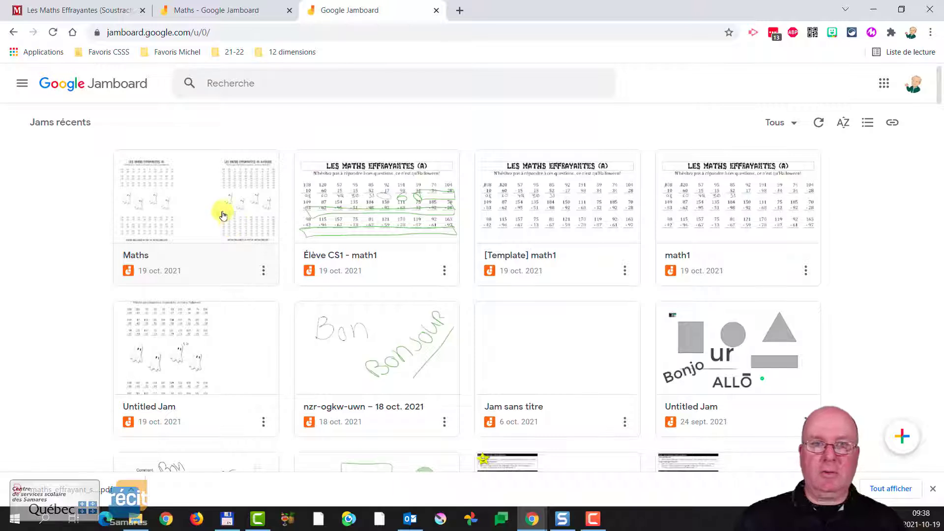
left_click(905, 436)
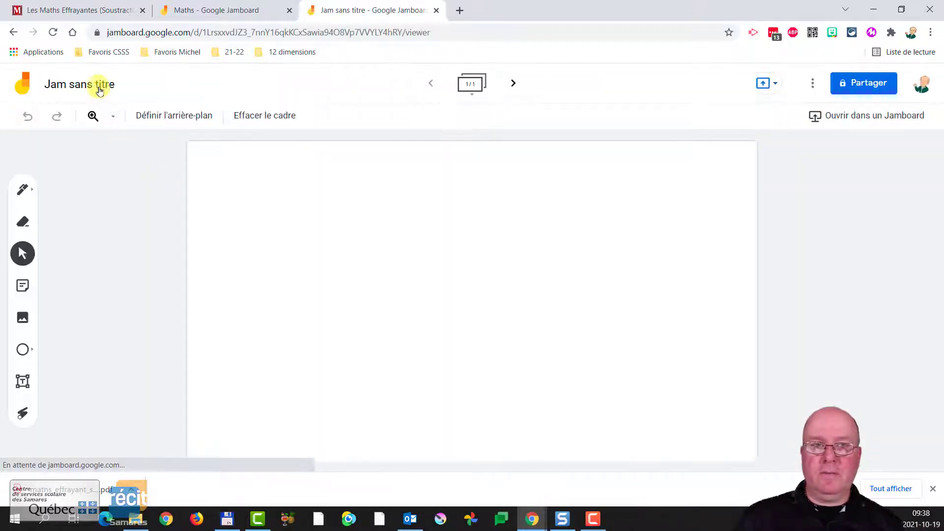
left_click(96, 87)
type("ma")
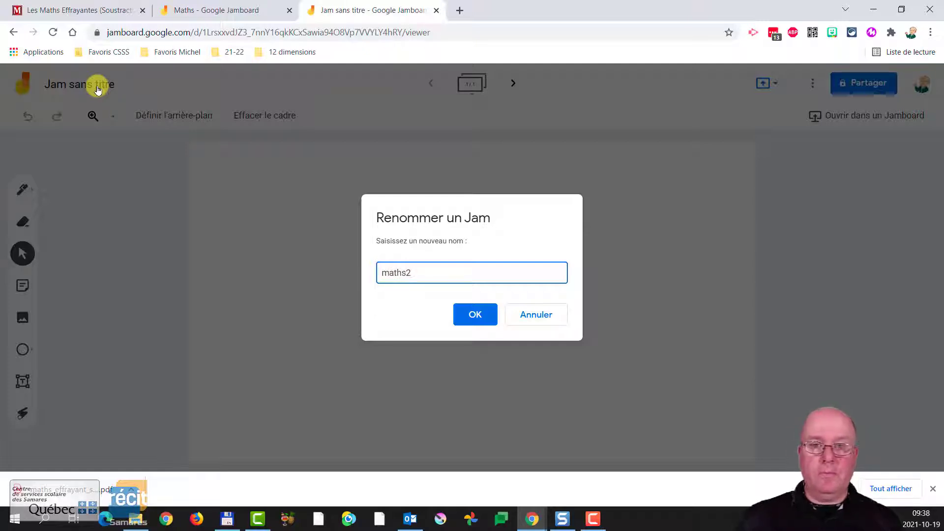
type("ths2")
key("Return")
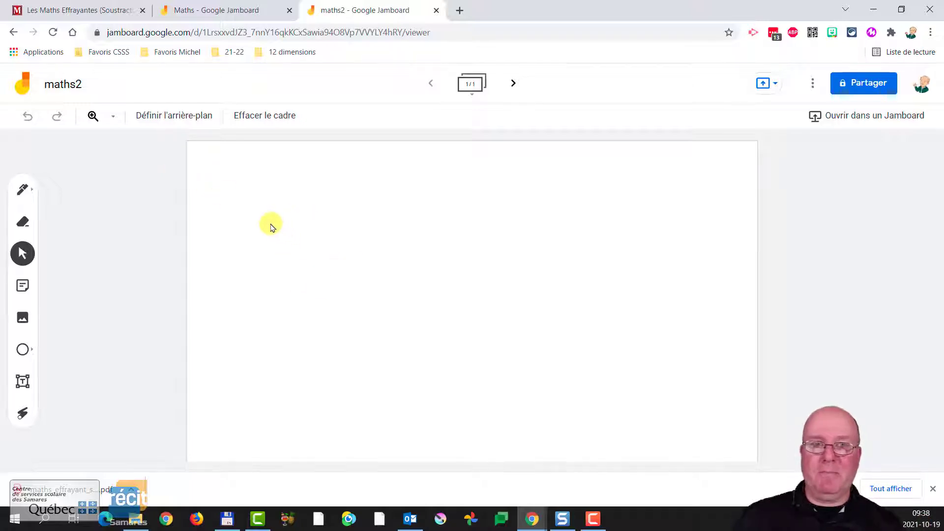
Open the worksheet PDF dated 08:01 from folder 000 in PDF-XChange Viewer.
left_click(135, 519)
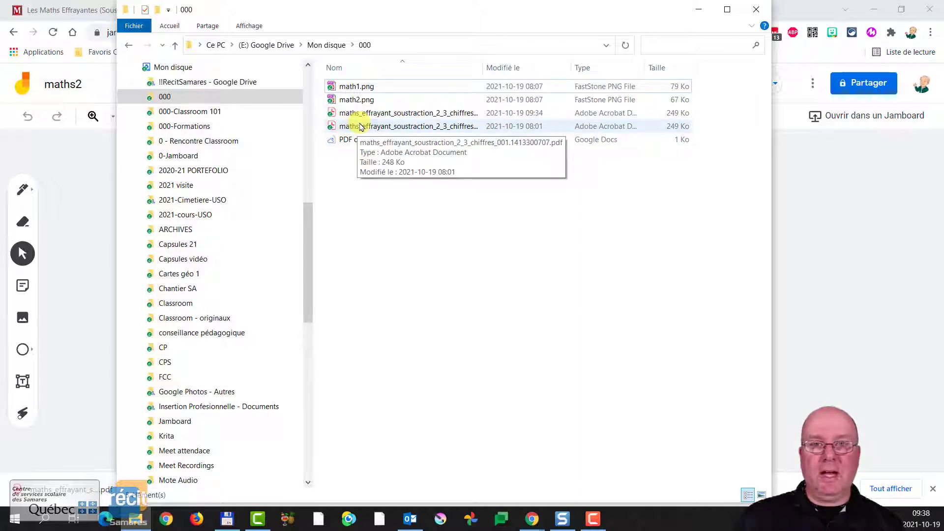
right_click(360, 127)
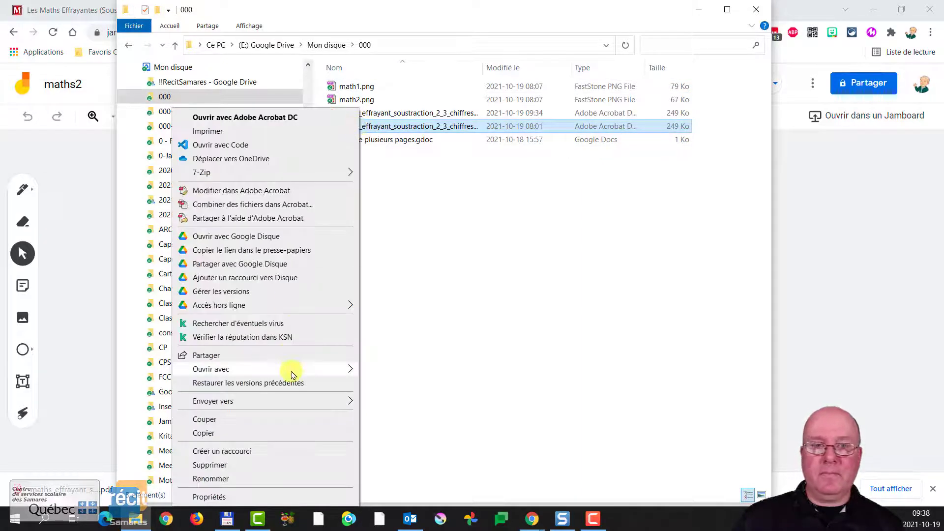
mouse_move(292, 373)
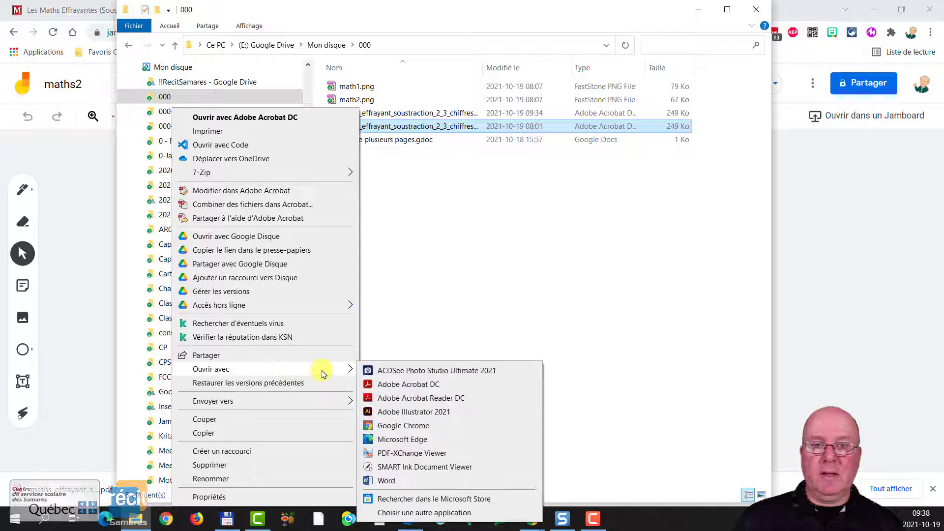
left_click(421, 453)
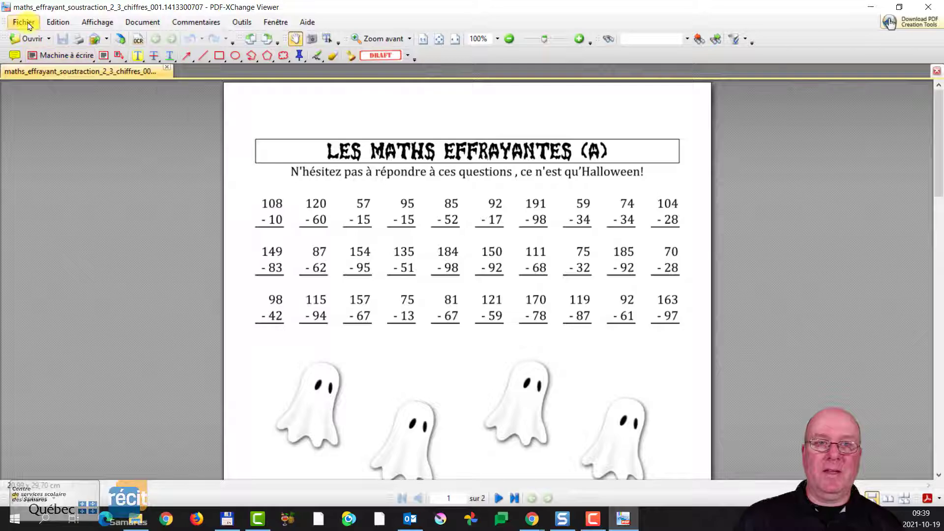
Start an export of all worksheet pages to images and set the destination to folder 000 in Mon disque on Google Drive.
left_click(25, 22)
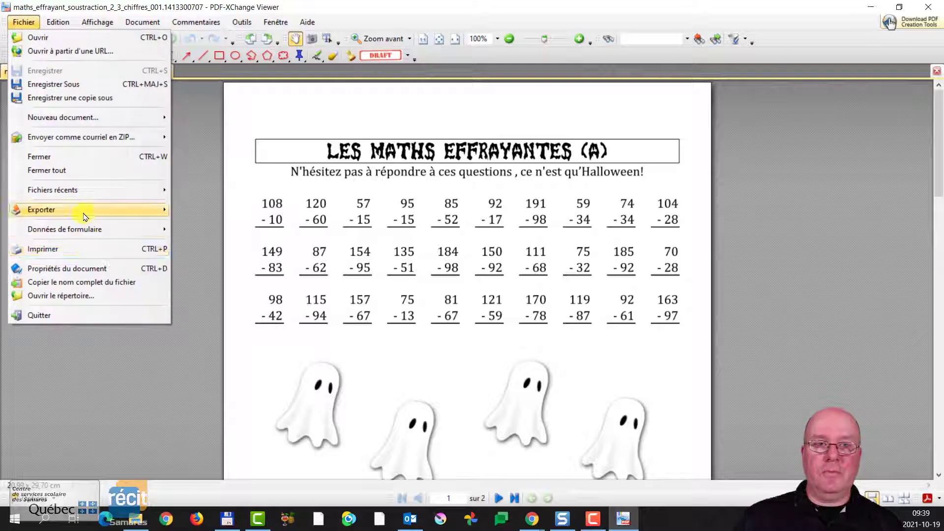
mouse_move(85, 217)
left_click(192, 209)
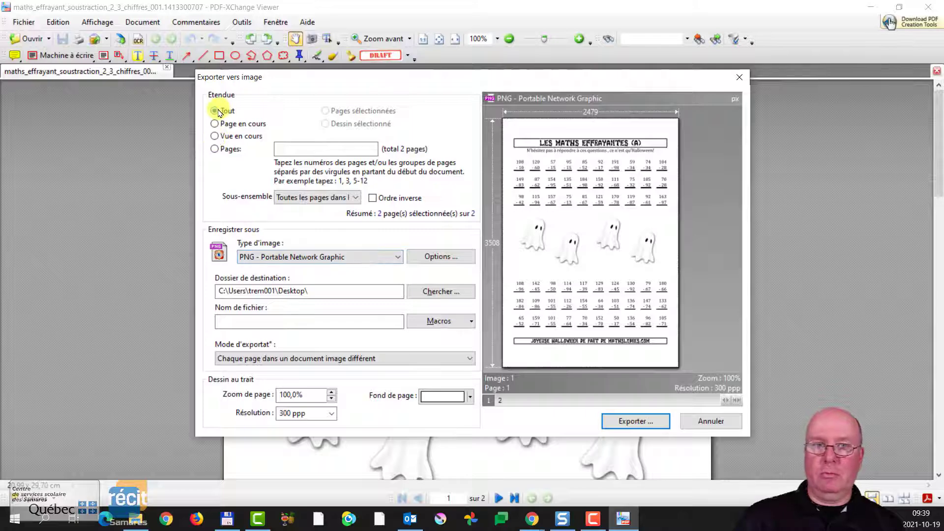
left_click(435, 295)
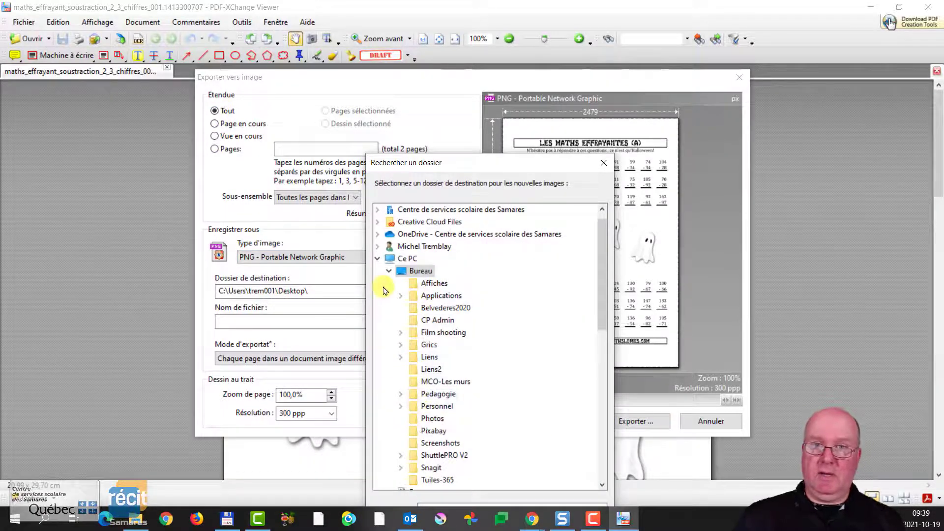
scroll(388, 300, "down", 5)
left_click(438, 406)
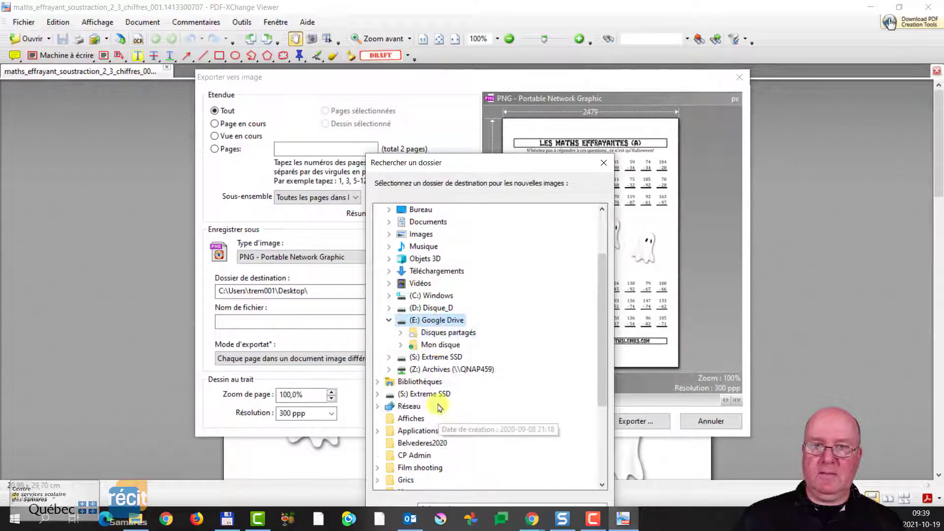
left_click(437, 344)
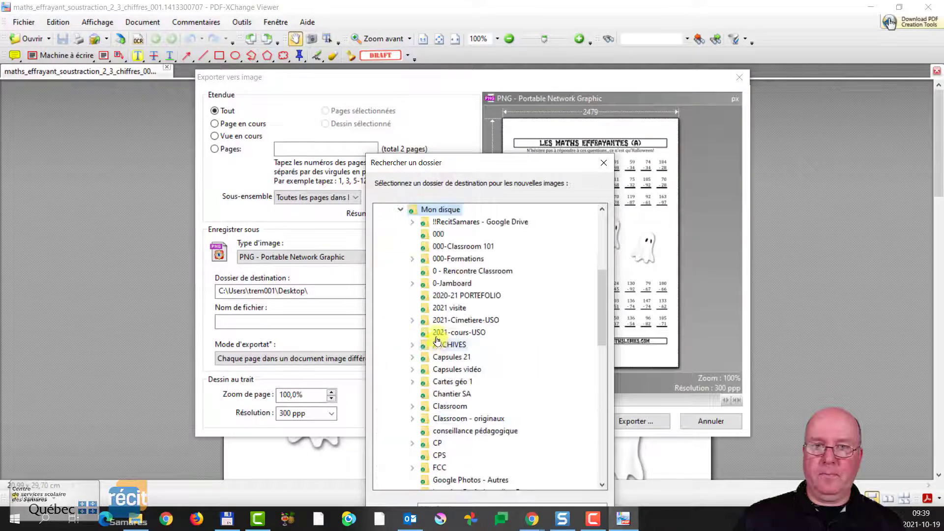
left_click(439, 234)
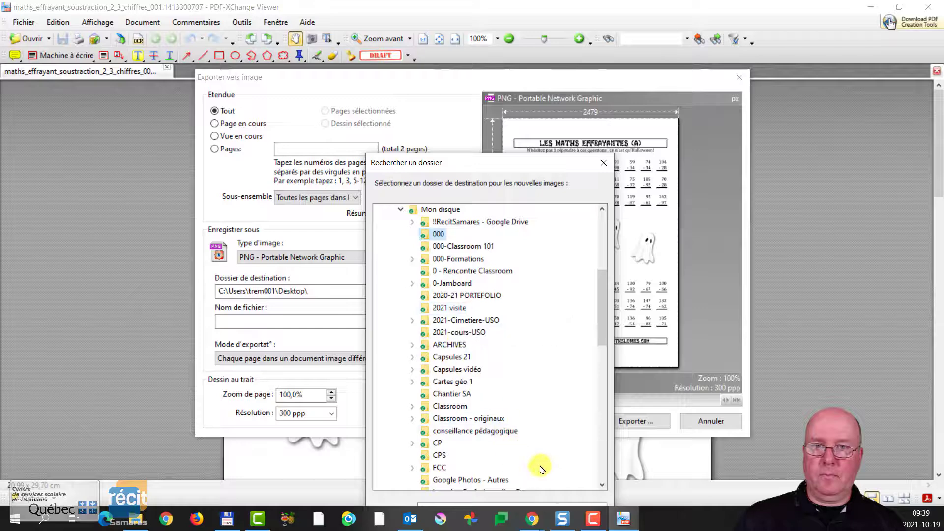
scroll(564, 432, "down", 1)
left_click_drag(547, 167, 540, 70)
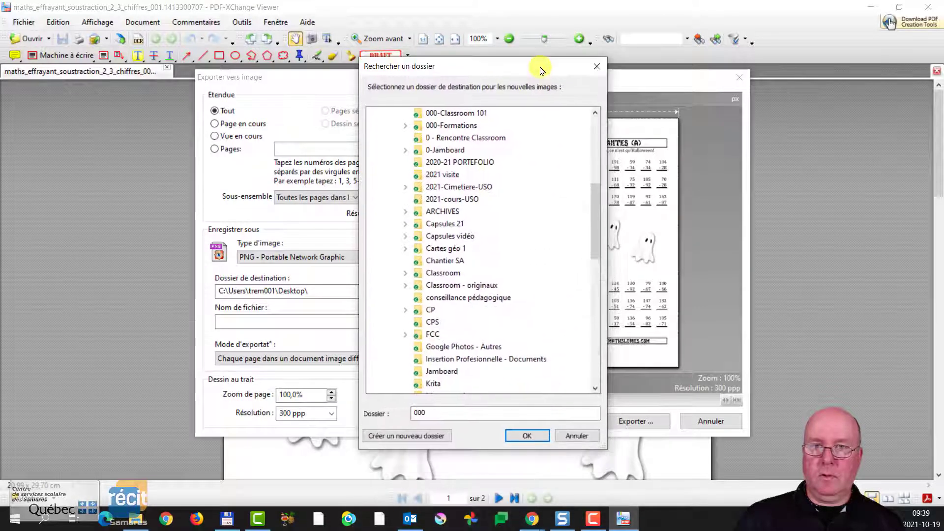
scroll(442, 226, "up", 1)
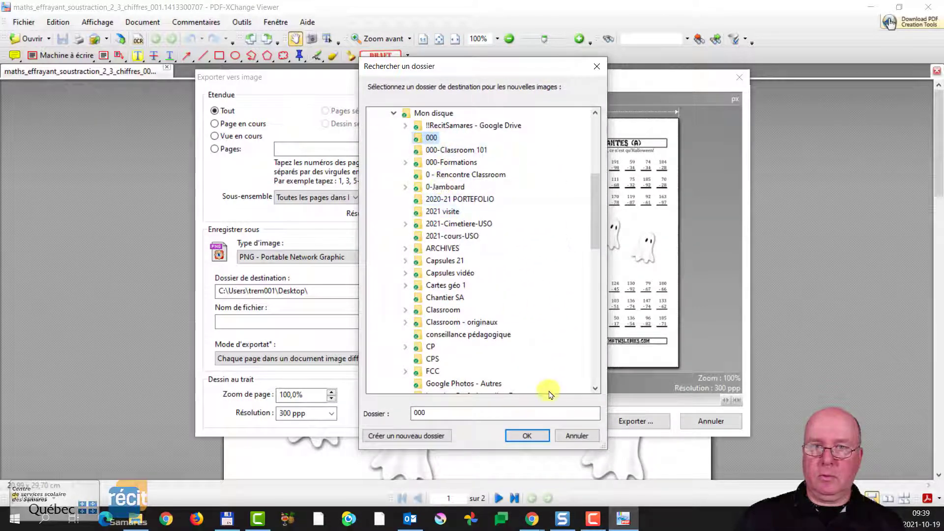
left_click(541, 442)
Export the worksheet pages as PNG images and return to the maths2 Jam.
left_click(624, 423)
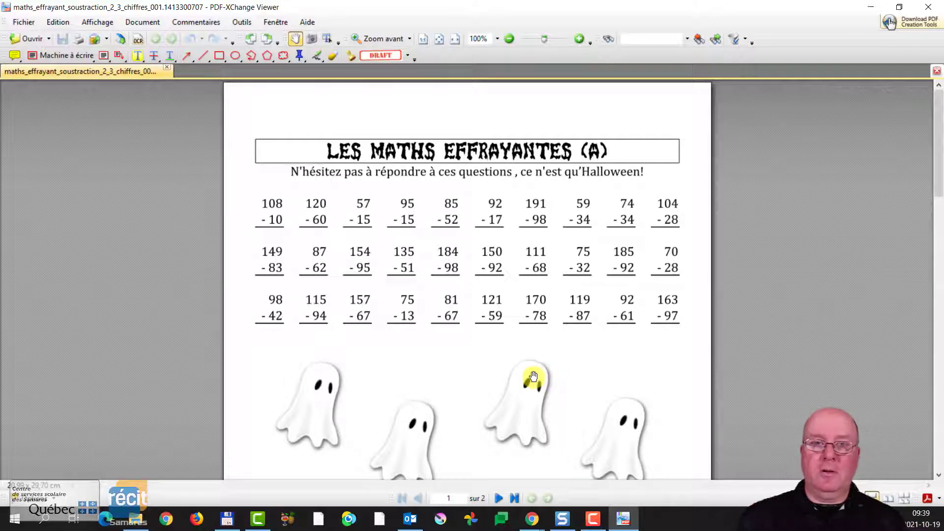
left_click(931, 9)
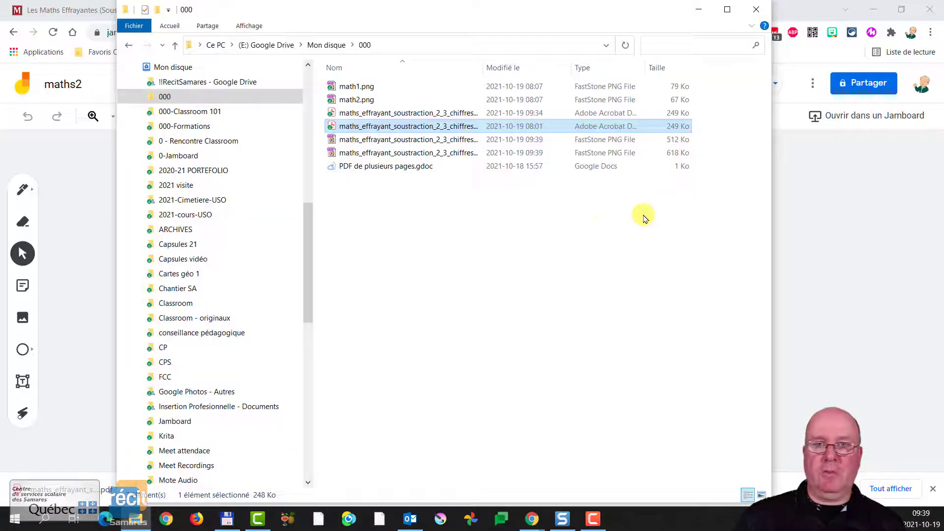
left_click(63, 257)
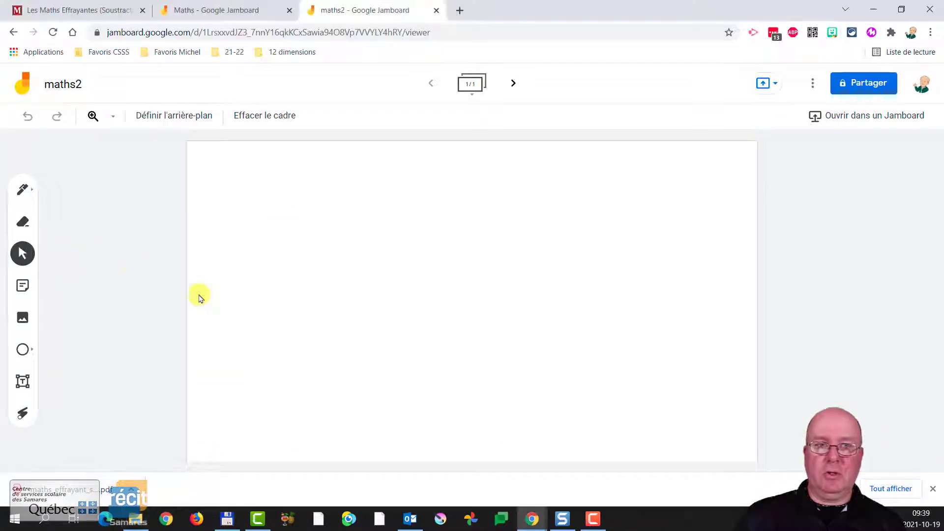
Set the frame's background to the exported full questions page image, taken from the recent Google Drive files.
left_click(183, 117)
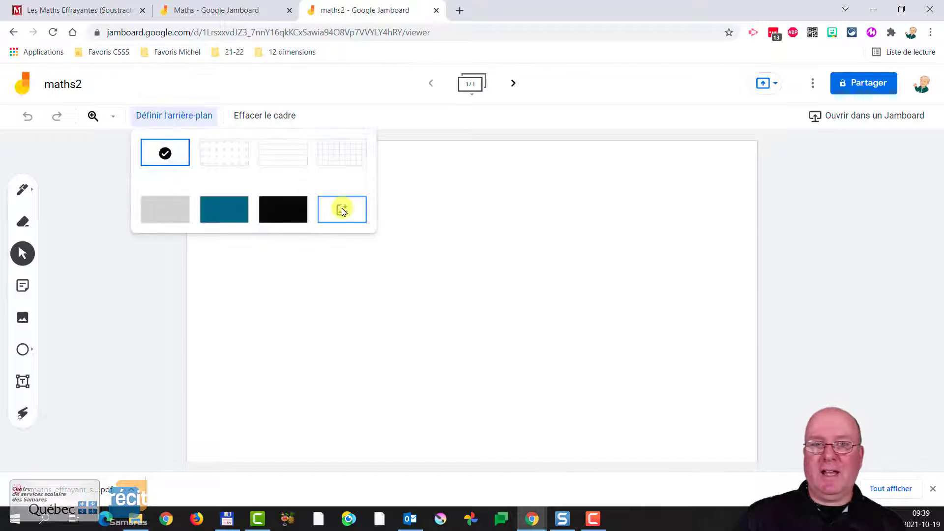
left_click(342, 210)
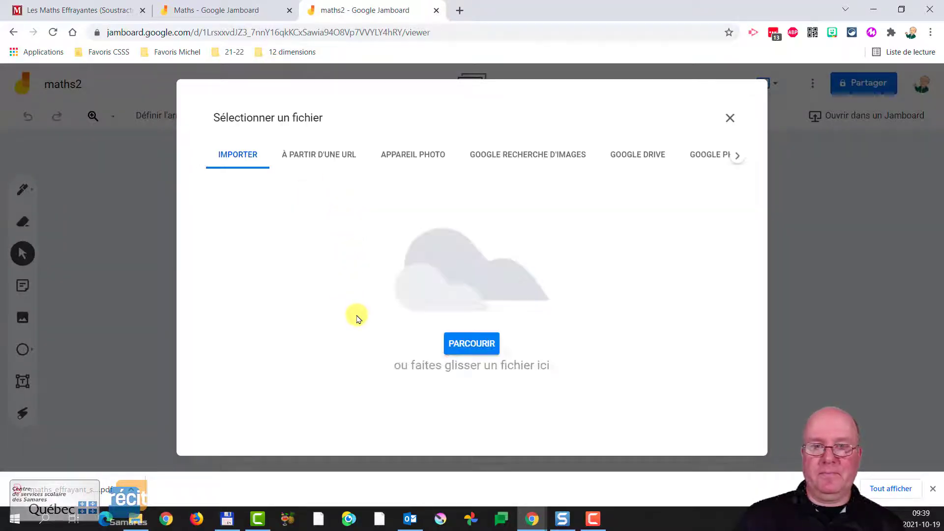
left_click(623, 156)
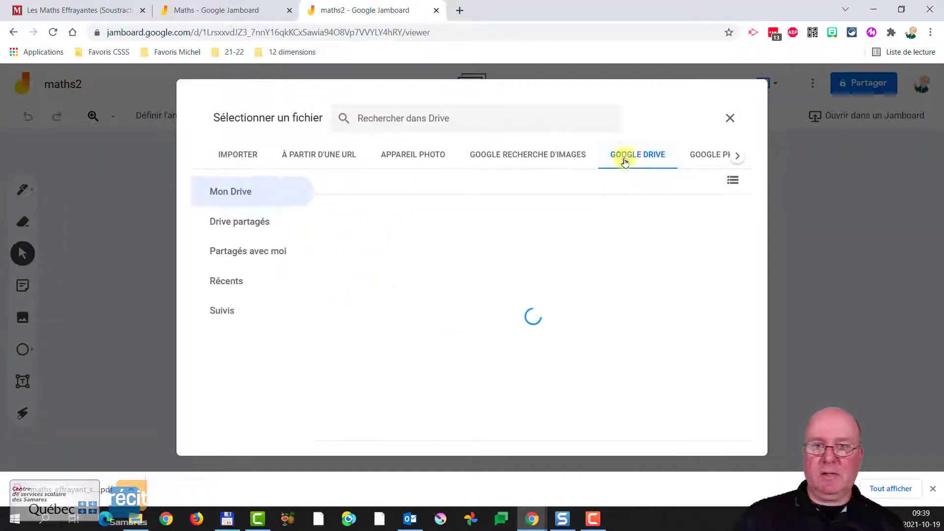
left_click(228, 288)
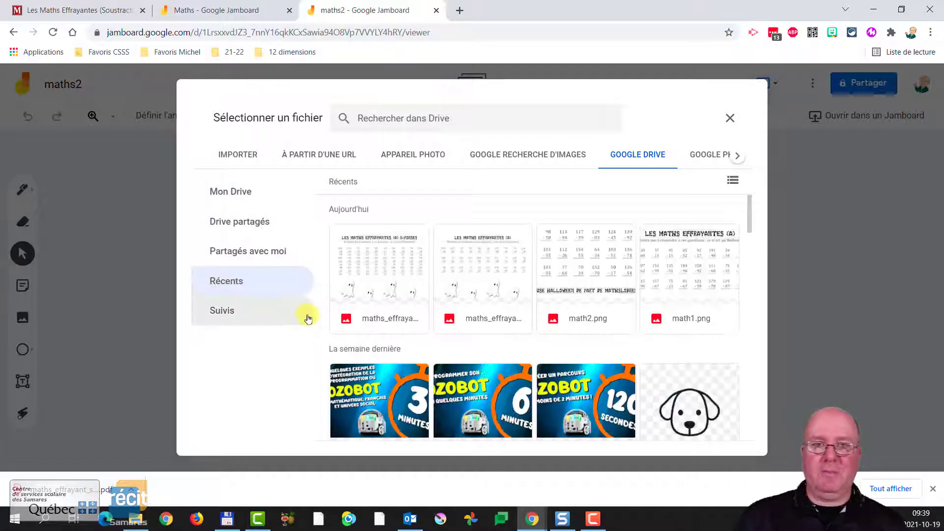
left_click(481, 273)
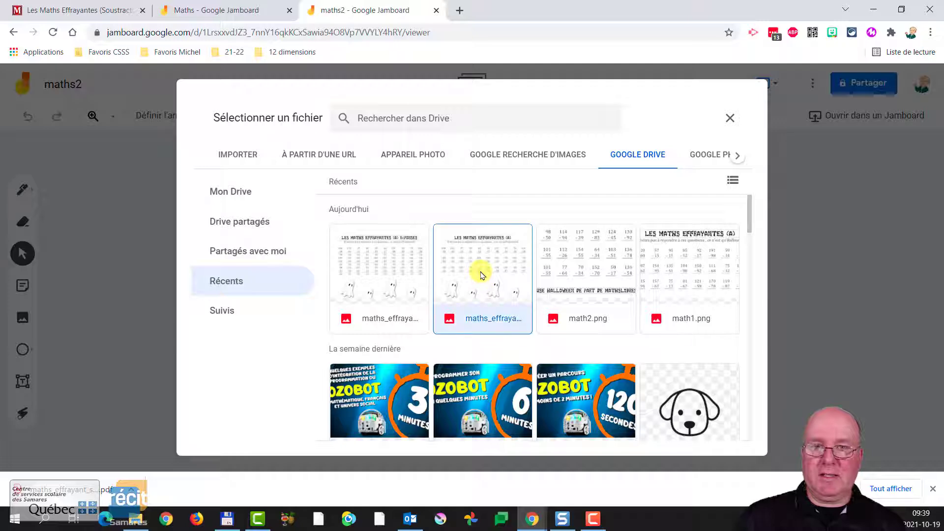
left_click(704, 426)
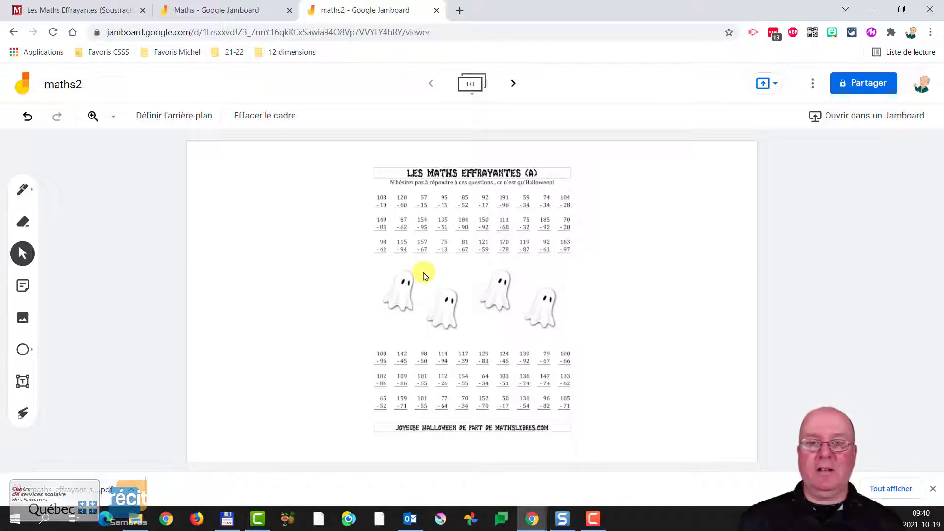
Examine the title and first subtractions of the worksheet background at 200 % zoom, and fit the frame to the window again.
left_click(113, 116)
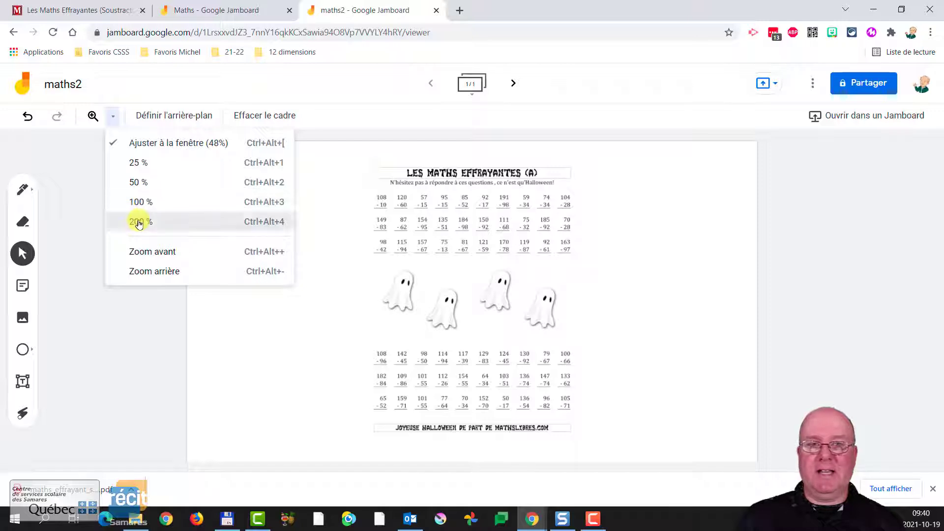
left_click(139, 222)
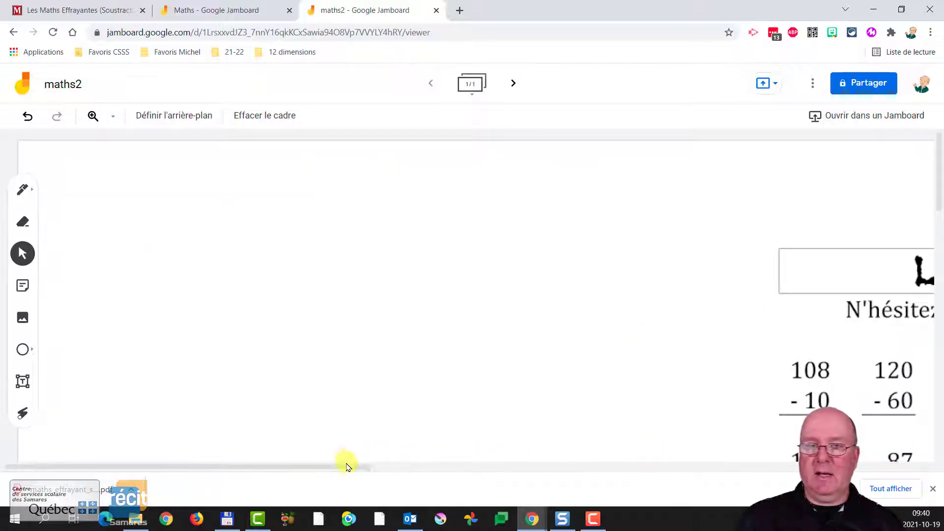
left_click_drag(358, 466, 613, 466)
mouse_move(941, 192)
left_mouse_down()
mouse_move(942, 400)
mouse_move(942, 197)
left_mouse_up()
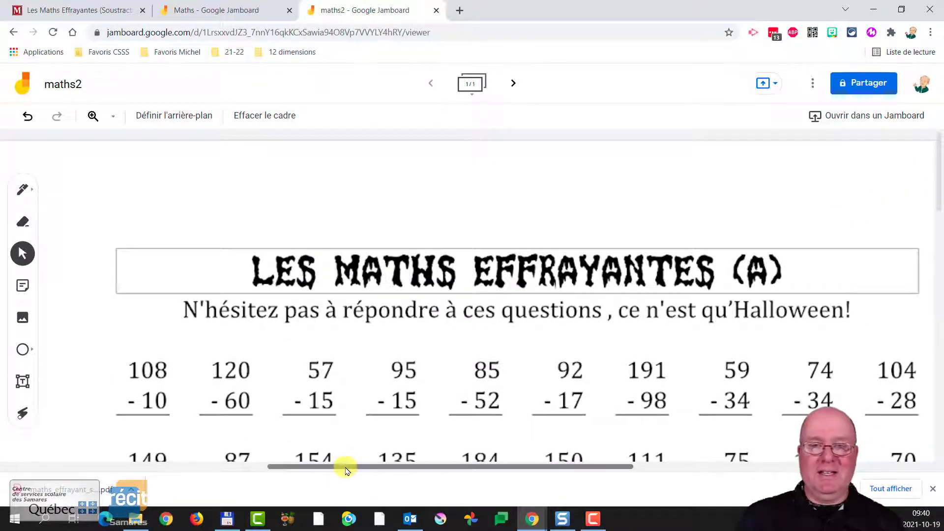
left_click_drag(344, 469, 289, 468)
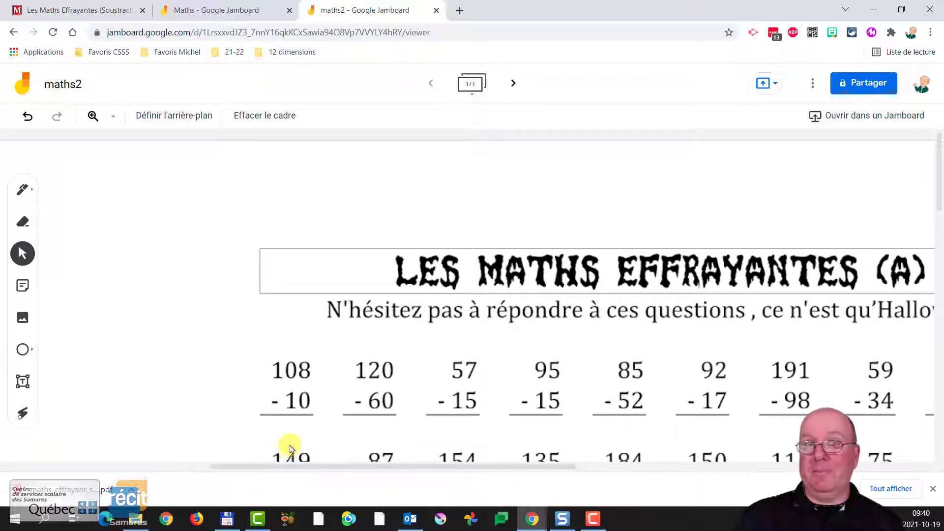
left_click(113, 116)
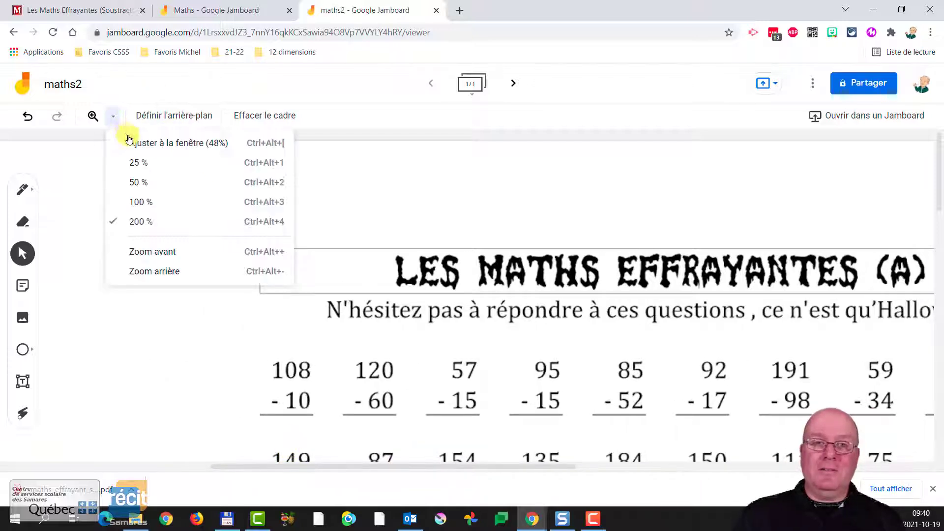
left_click(137, 147)
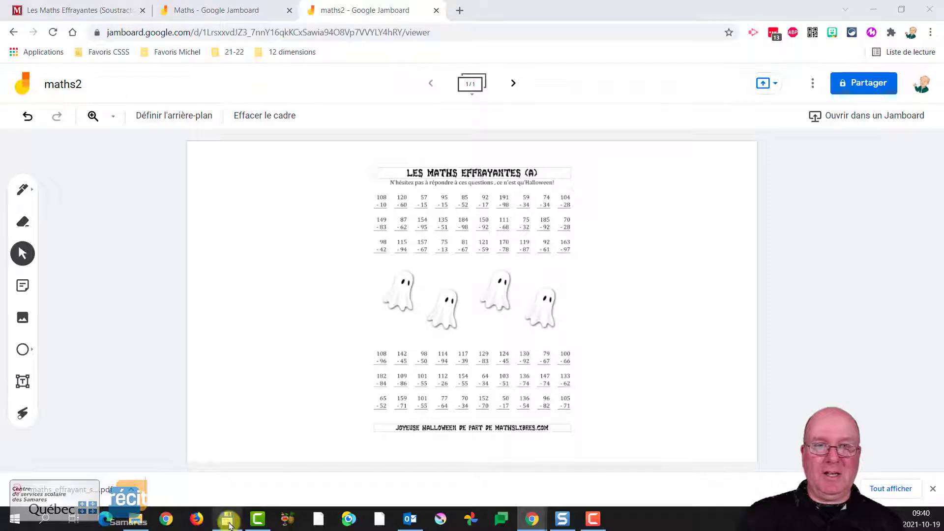
Open the worksheet PDF from folder 000 in Adobe Acrobat, maximized with the title and first three rows of subtractions in view.
left_click(138, 522)
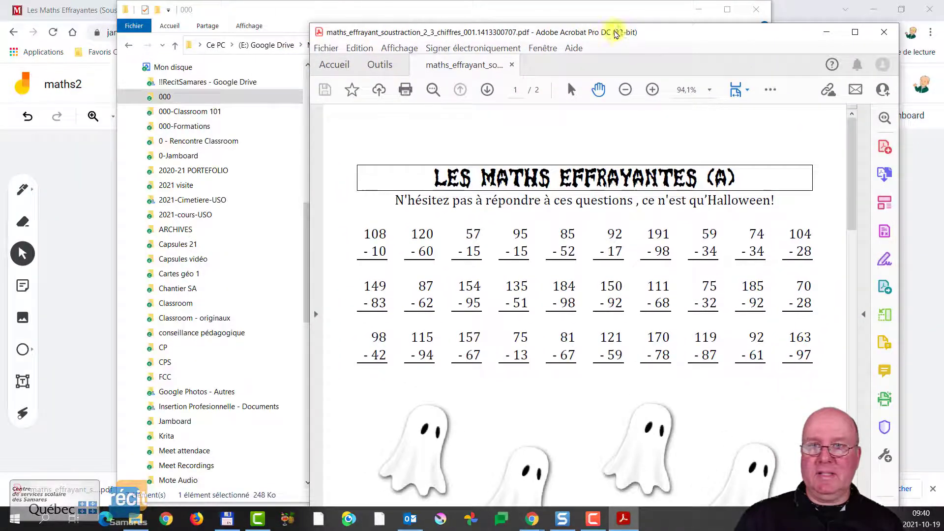
double_click(616, 33)
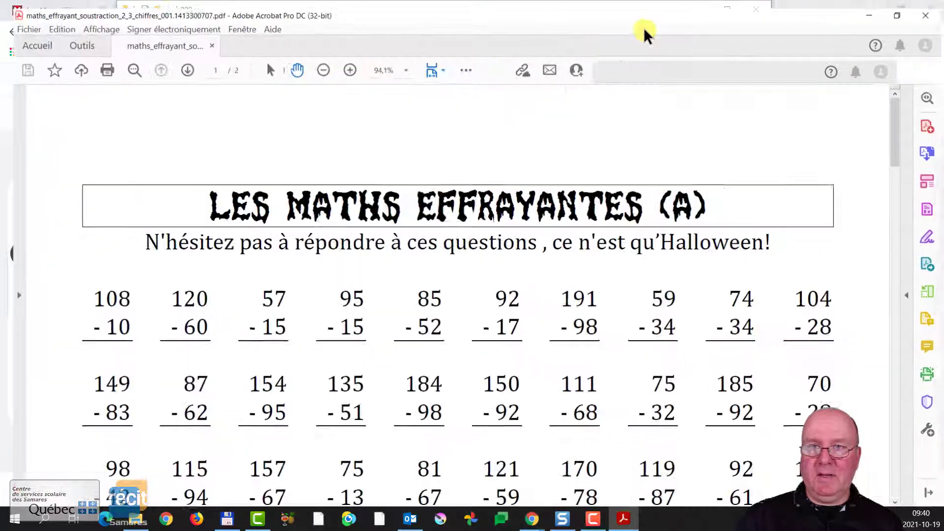
scroll(459, 163, "down", 3)
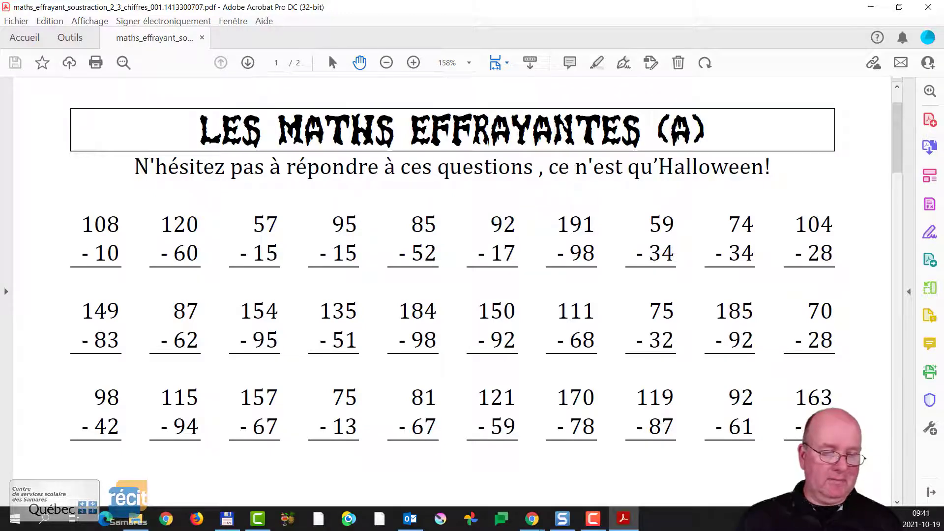
Capture the region containing the worksheet's title and first three rows of subtractions with Greenshot.
key("super+shift+s")
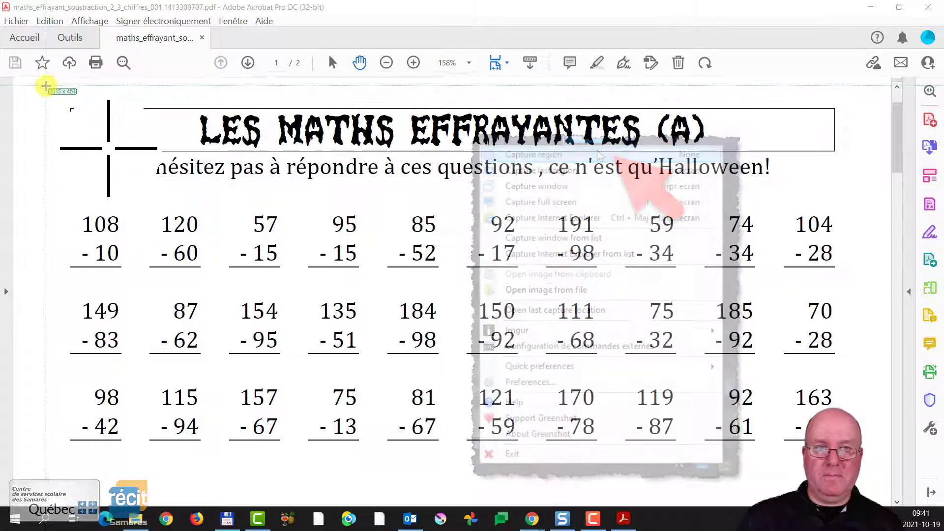
left_click_drag(46, 85, 824, 441)
left_click_drag(762, 440, 877, 498)
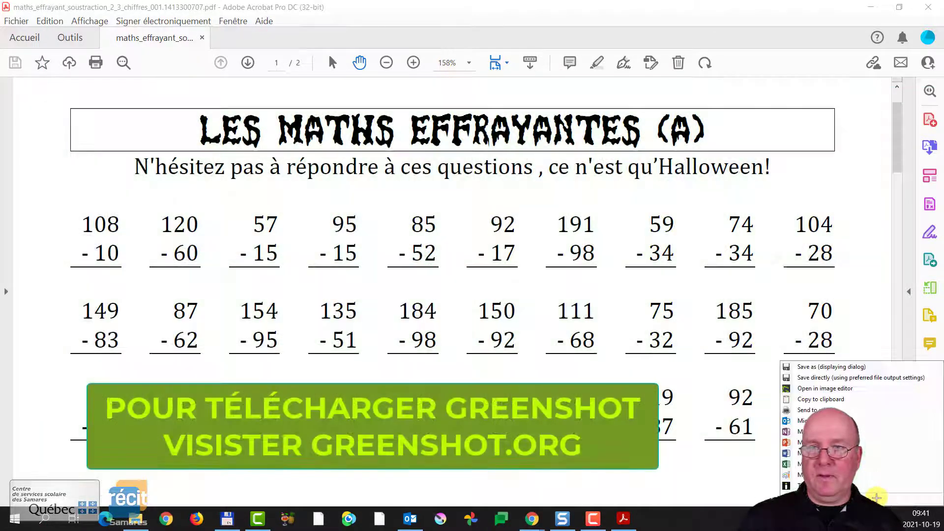
Save the capture of the title and first three rows as a PNG in folder 000 of Mon disque on Google Drive.
left_click(836, 366)
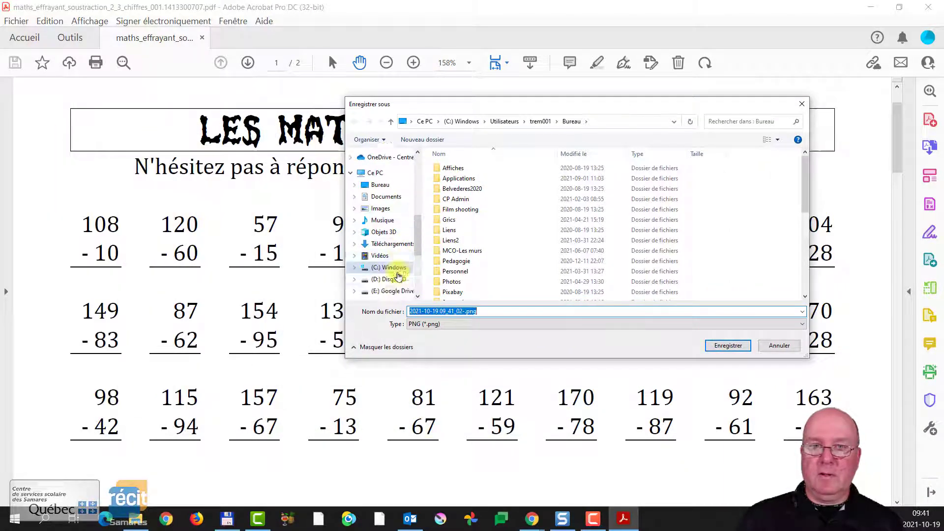
scroll(399, 276, "down", 1)
left_click(393, 275)
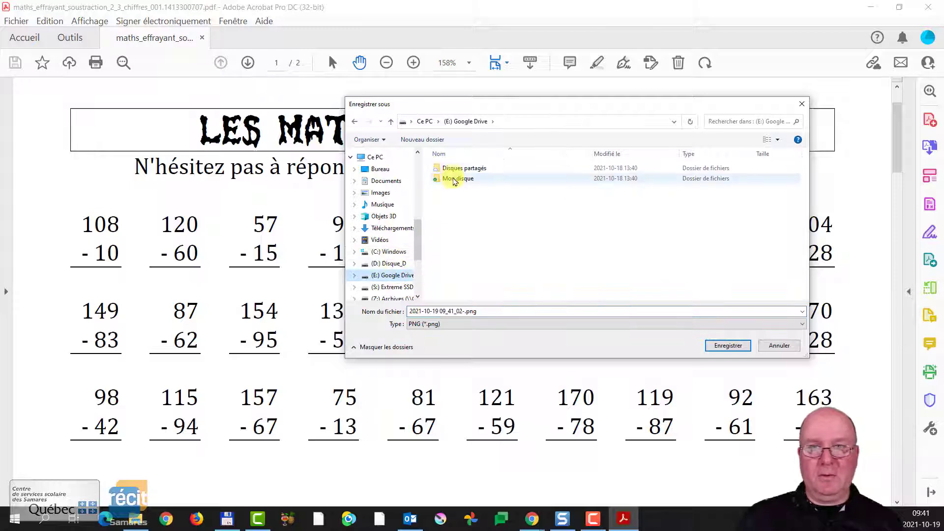
double_click(457, 179)
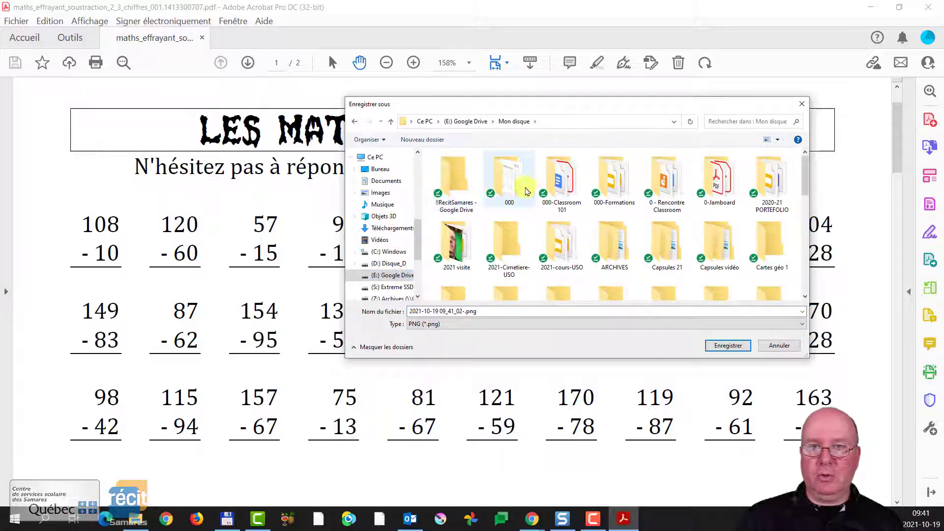
double_click(518, 188)
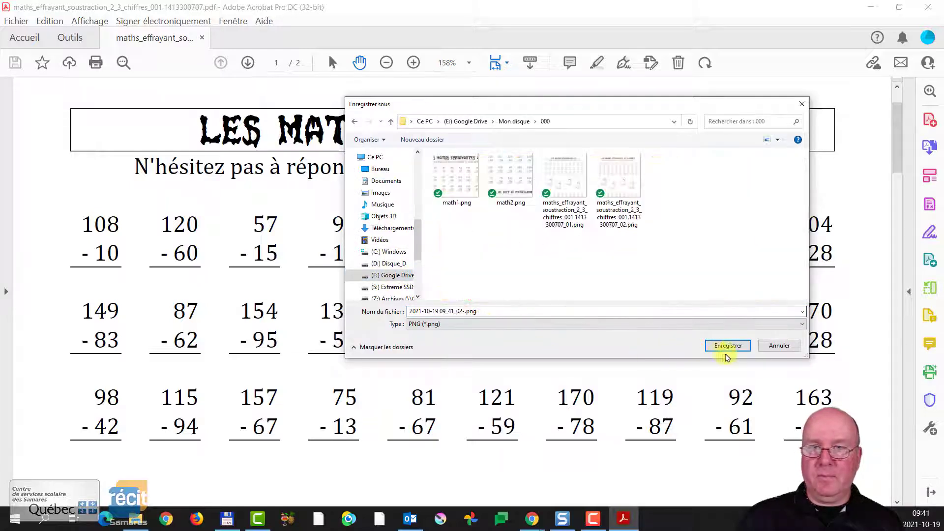
left_click(730, 346)
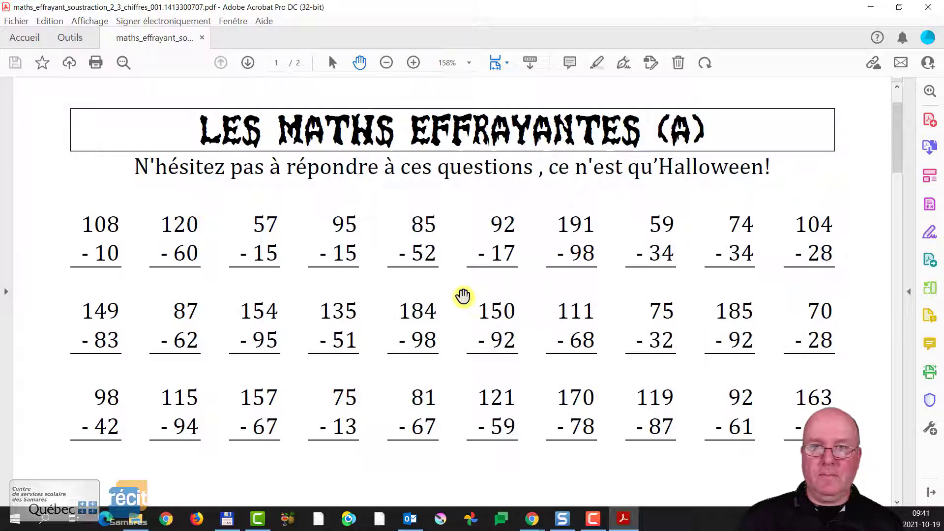
Capture the worksheet's last three rows of subtractions with the Halloween footer and save it as a PNG in folder 000.
scroll(463, 296, "down", 10)
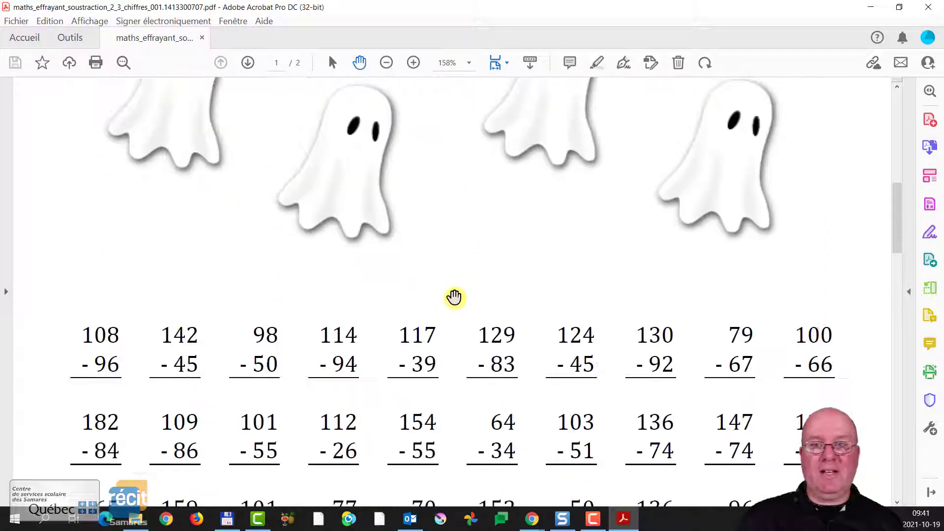
scroll(454, 297, "down", 5)
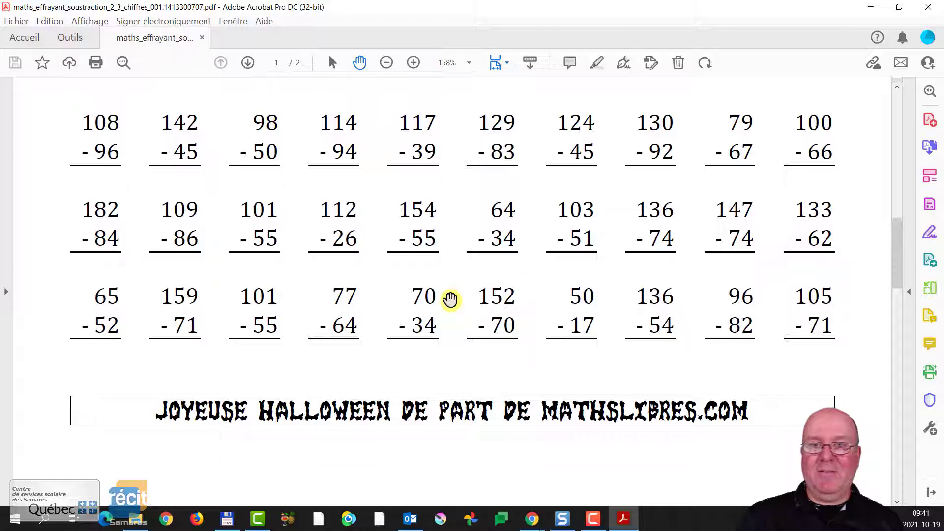
scroll(449, 297, "up", 3)
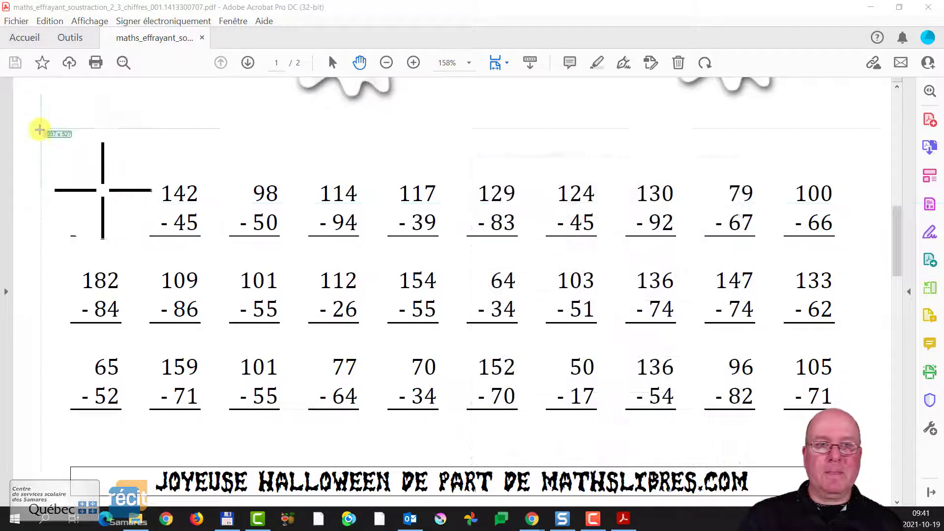
left_click_drag(40, 109, 869, 503)
left_click(847, 368)
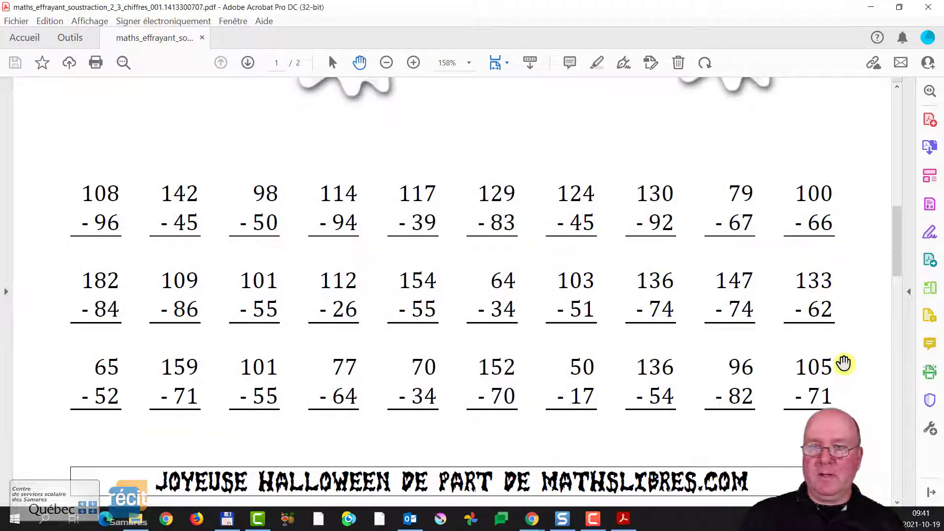
left_click(728, 346)
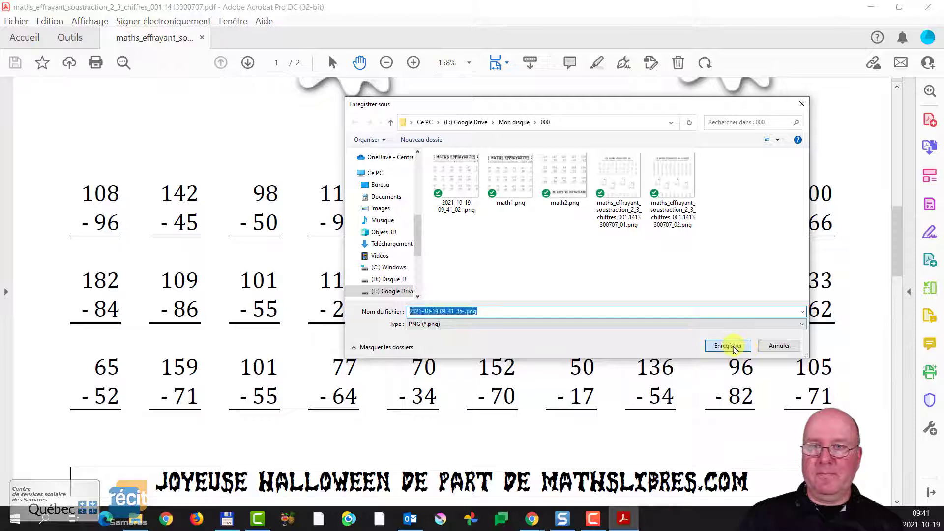
Return to the maths2 Jamboard, add a second frame and set its background to the capture with the title and first three rows.
left_click(933, 8)
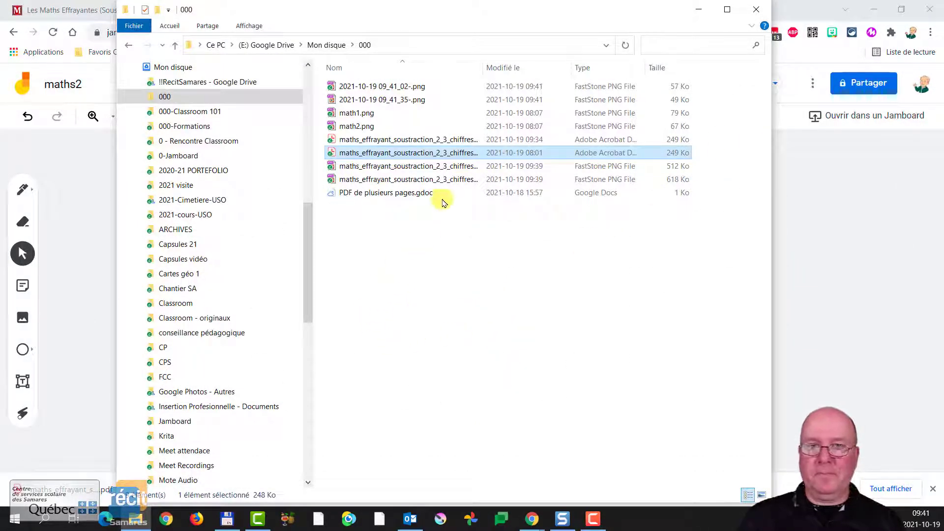
left_click(703, 11)
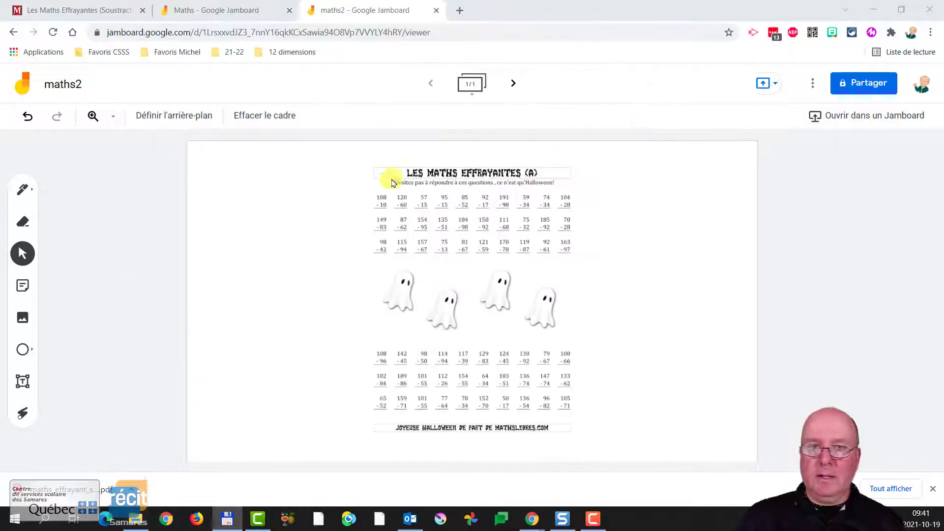
left_click(515, 85)
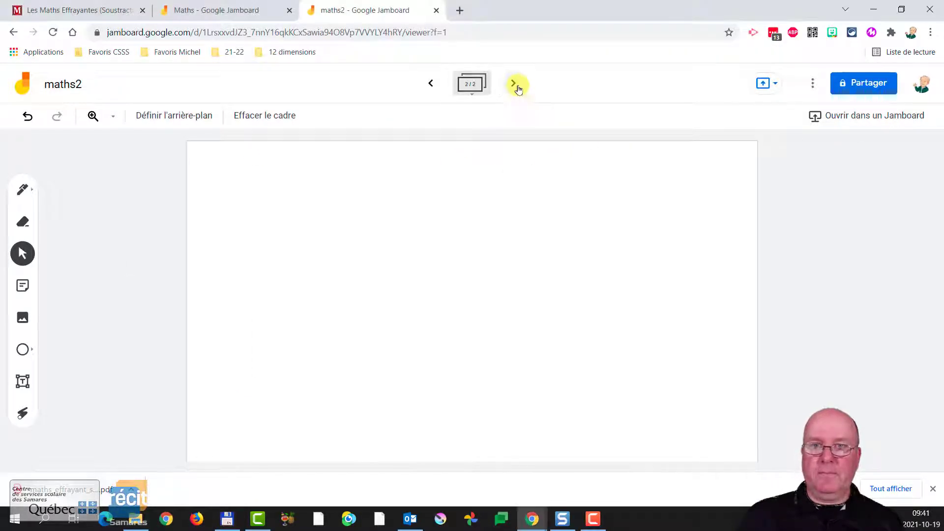
left_click(178, 118)
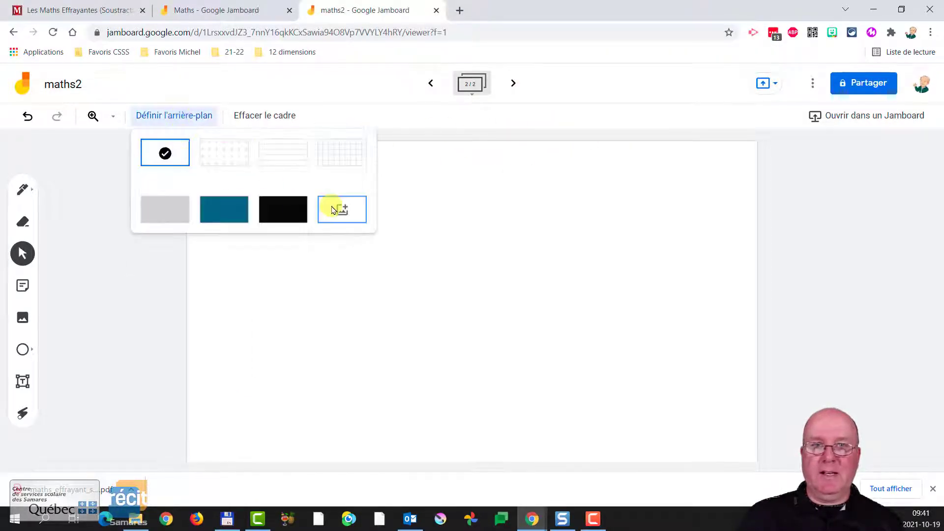
left_click(340, 217)
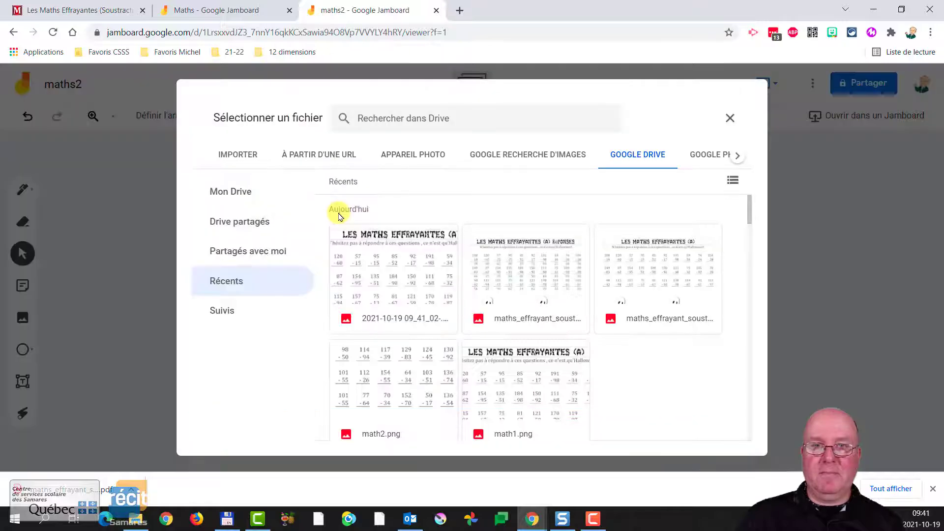
left_click(390, 285)
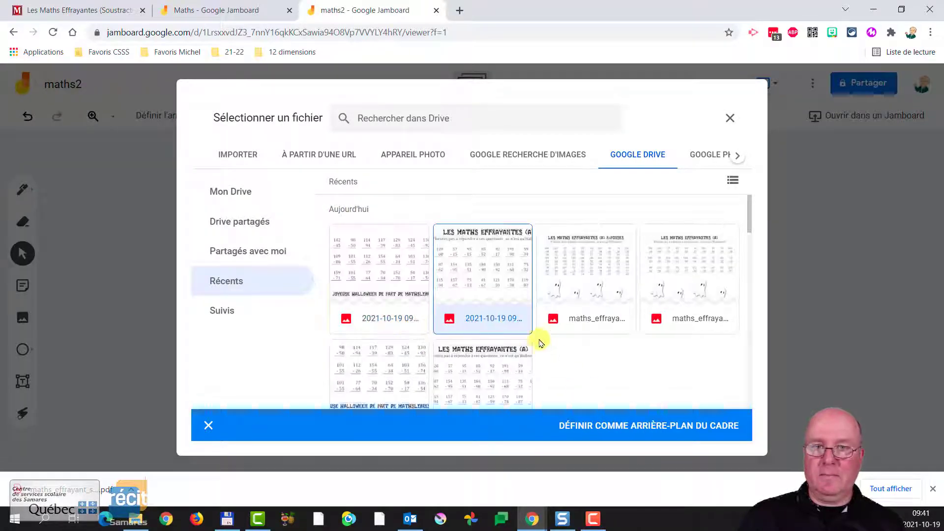
left_click(669, 427)
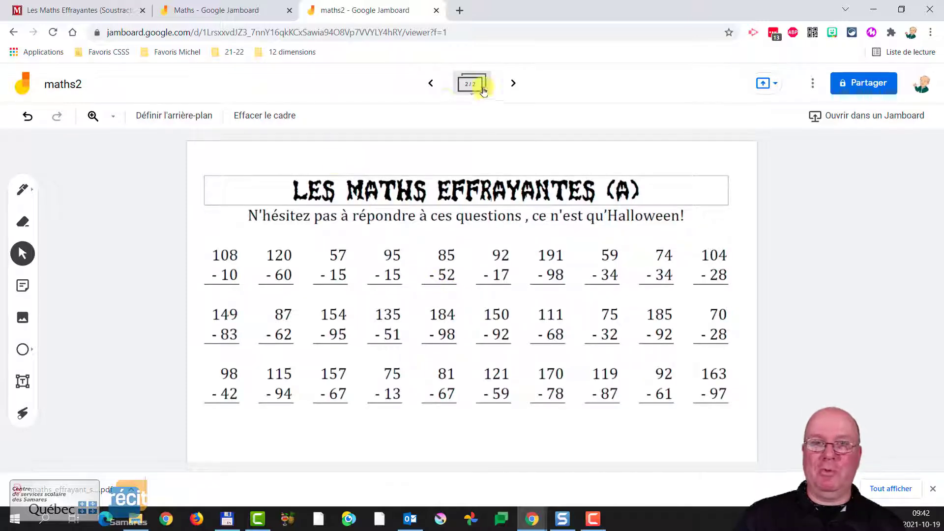
Add a third frame and set its background to the capture of the last three rows and the Halloween footer.
left_click(513, 83)
left_click(193, 121)
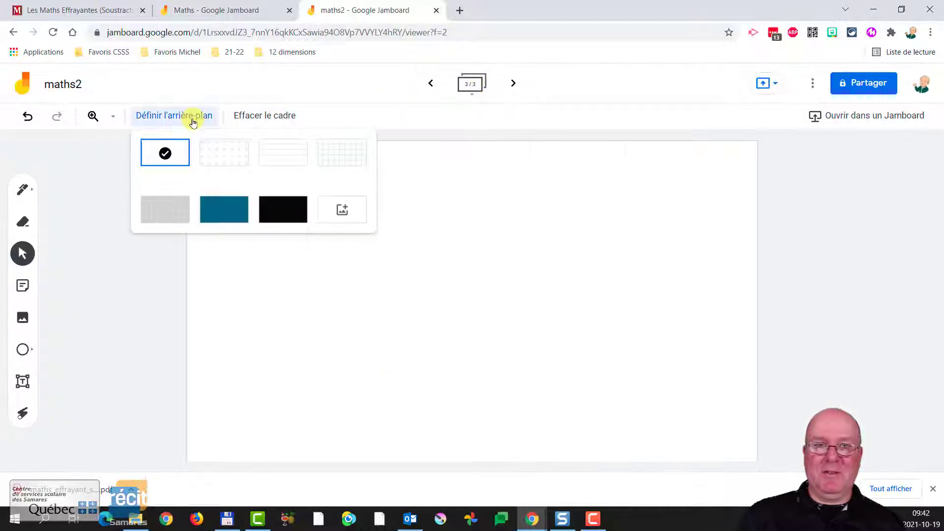
left_click(337, 209)
left_click(370, 258)
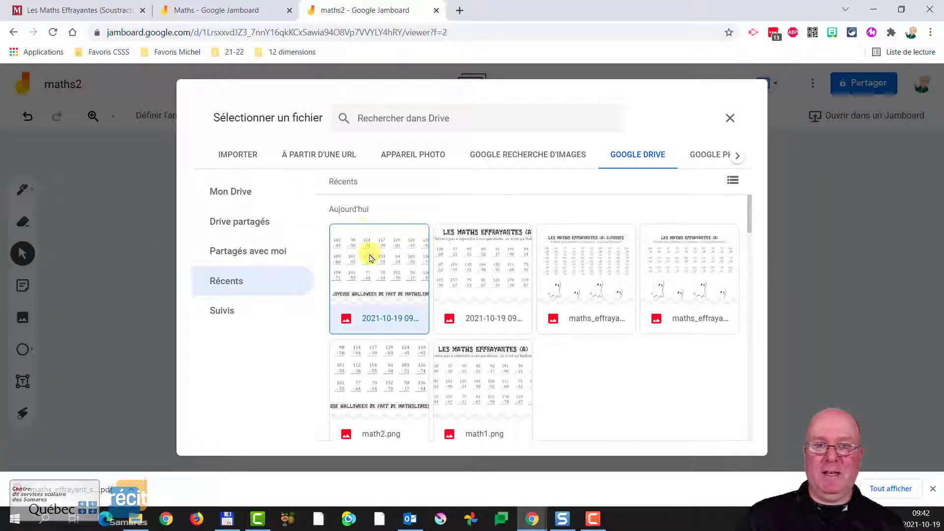
left_click(679, 419)
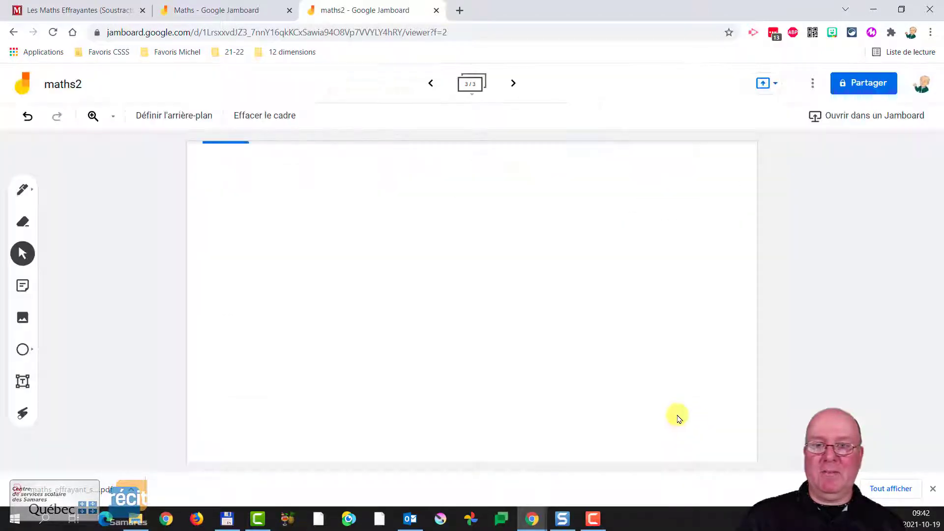
Try black freehand pen strokes over the third frame's subtractions, clearing the frame after each trial.
left_click(23, 196)
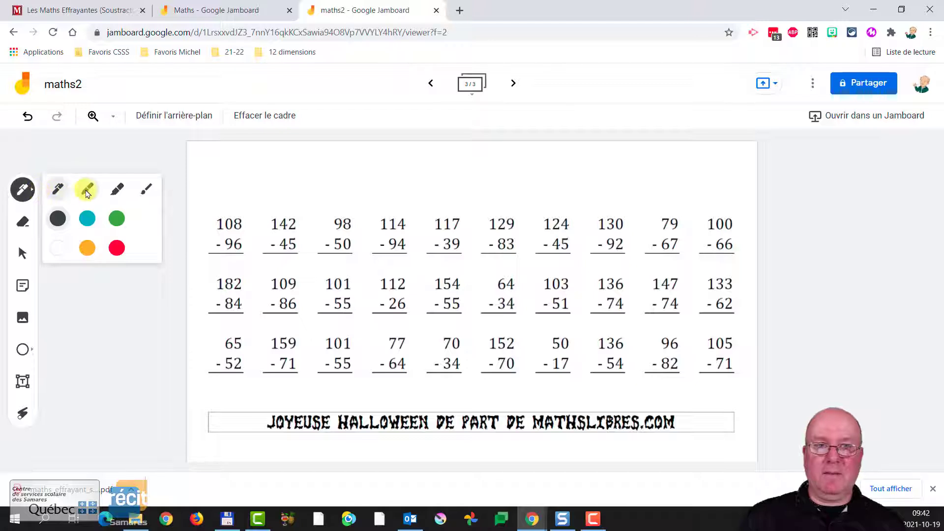
left_click_drag(297, 210, 309, 295)
left_click_drag(440, 246, 517, 284)
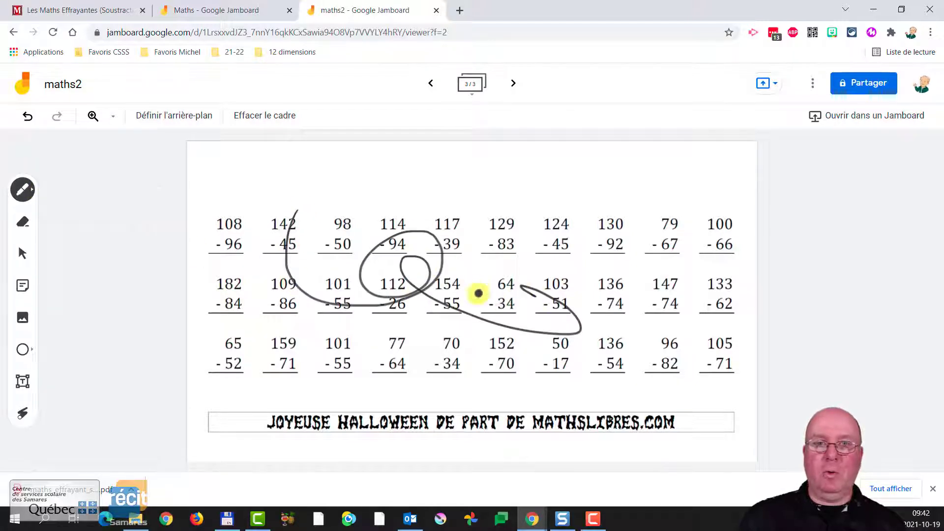
left_click(275, 120)
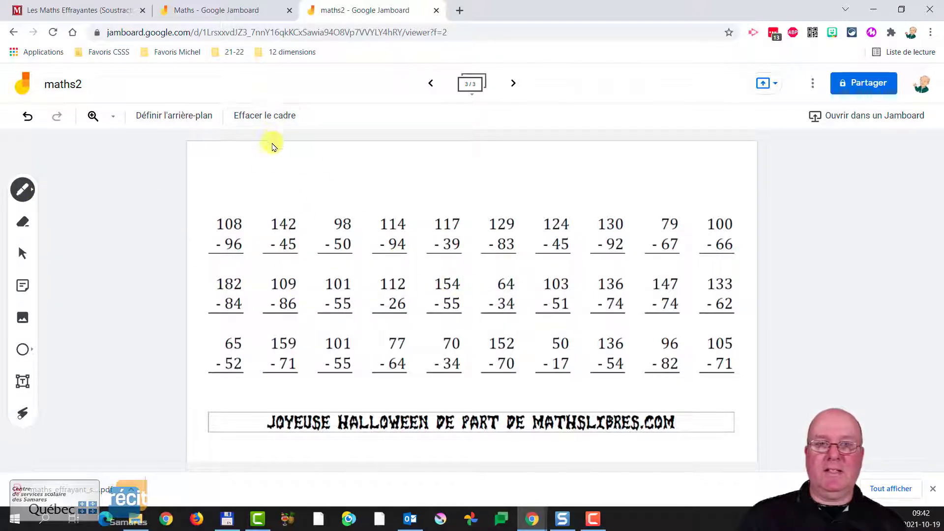
left_click_drag(302, 226, 343, 220)
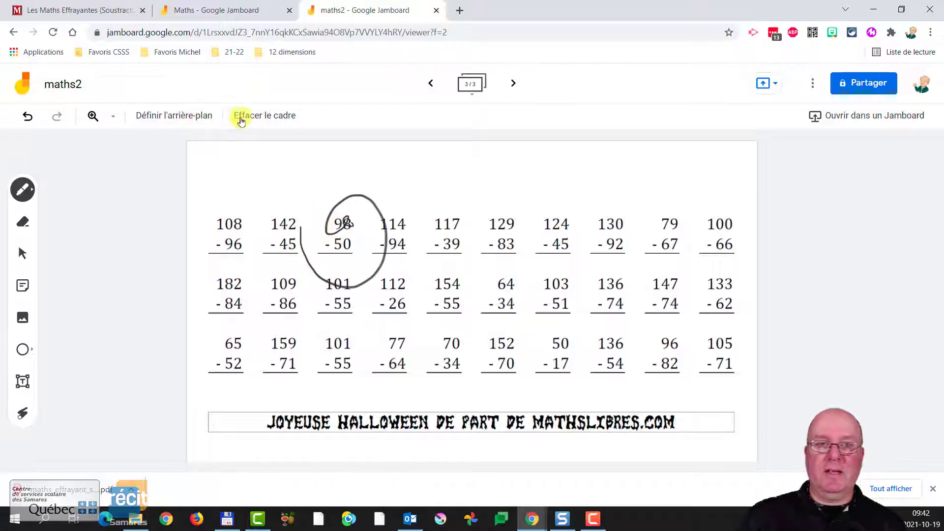
left_click(265, 117)
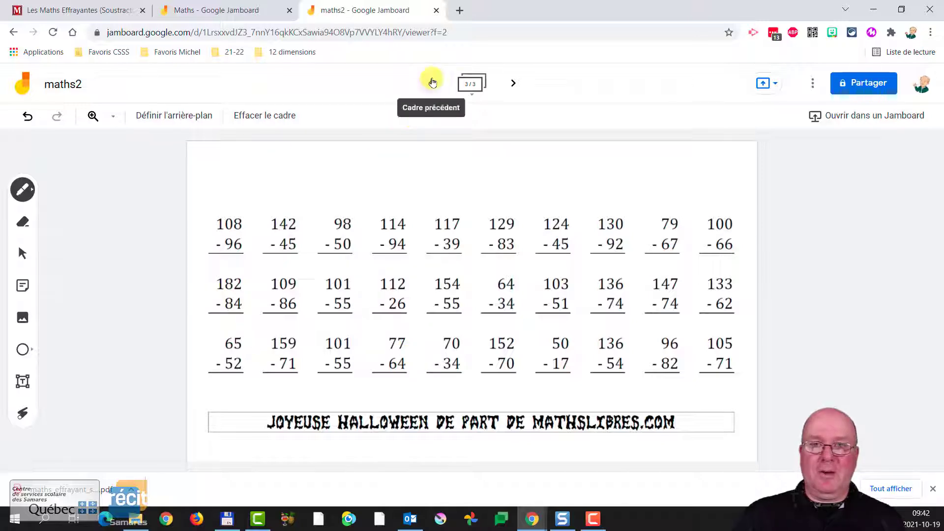
Compare the full-page background of the first frame with the enlarged captures on the second and third frames.
left_click(432, 84)
left_click(432, 85)
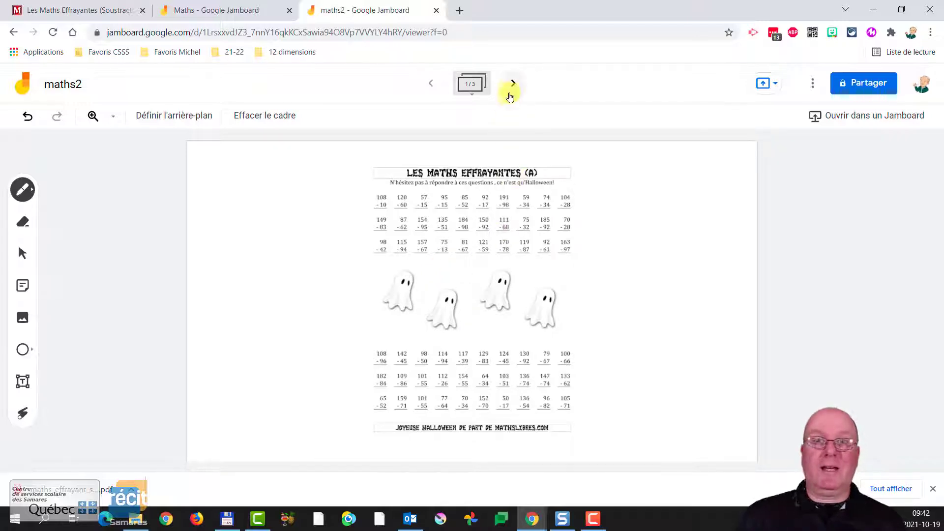
left_click(512, 87)
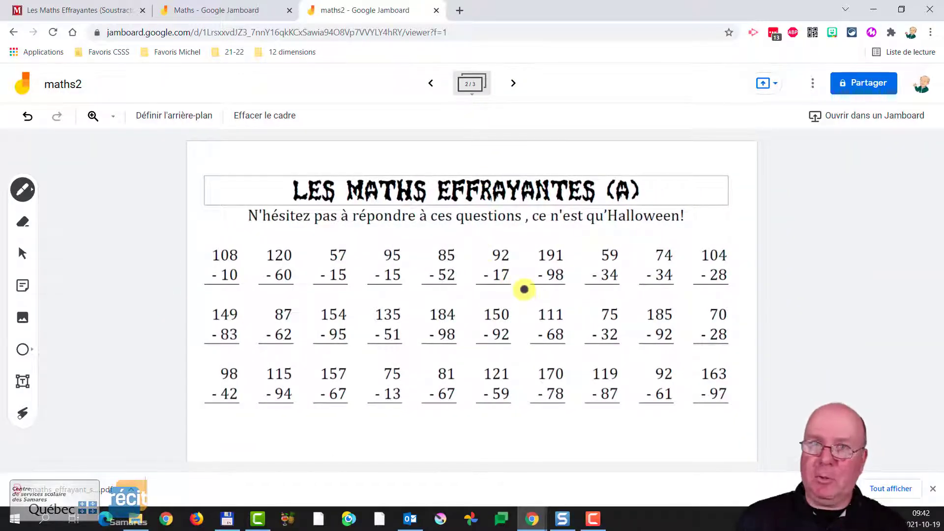
left_click(513, 83)
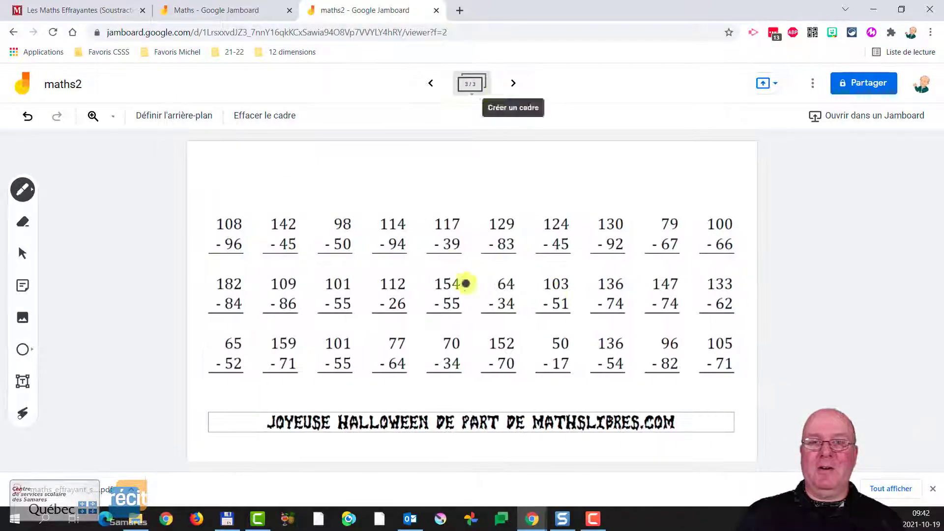